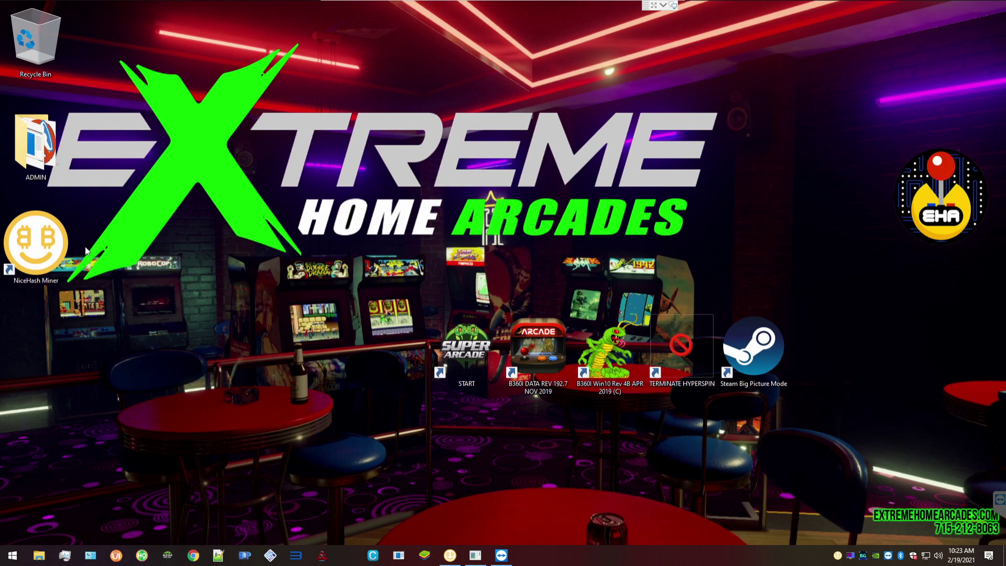
pyautogui.click(45, 237)
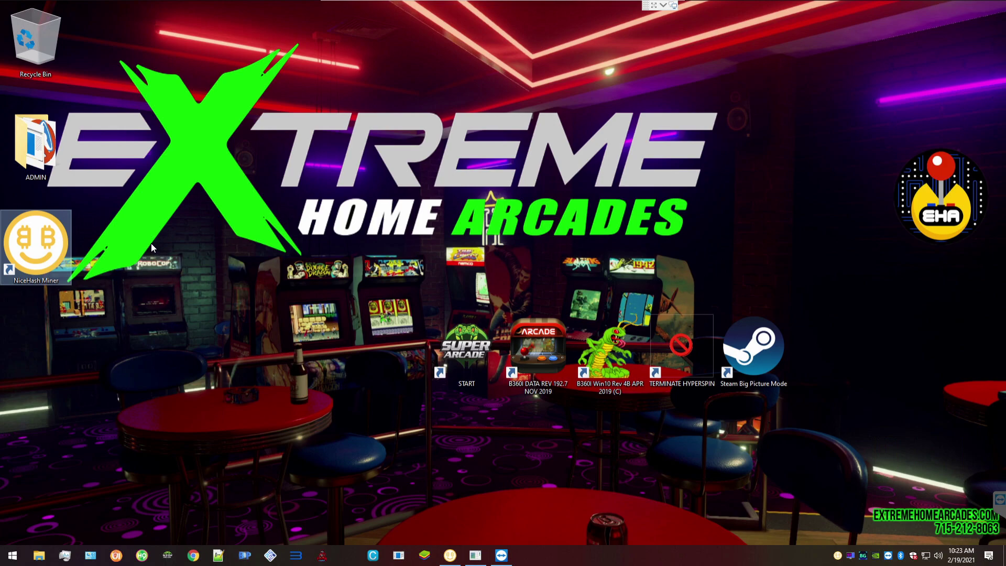
pyautogui.click(151, 244)
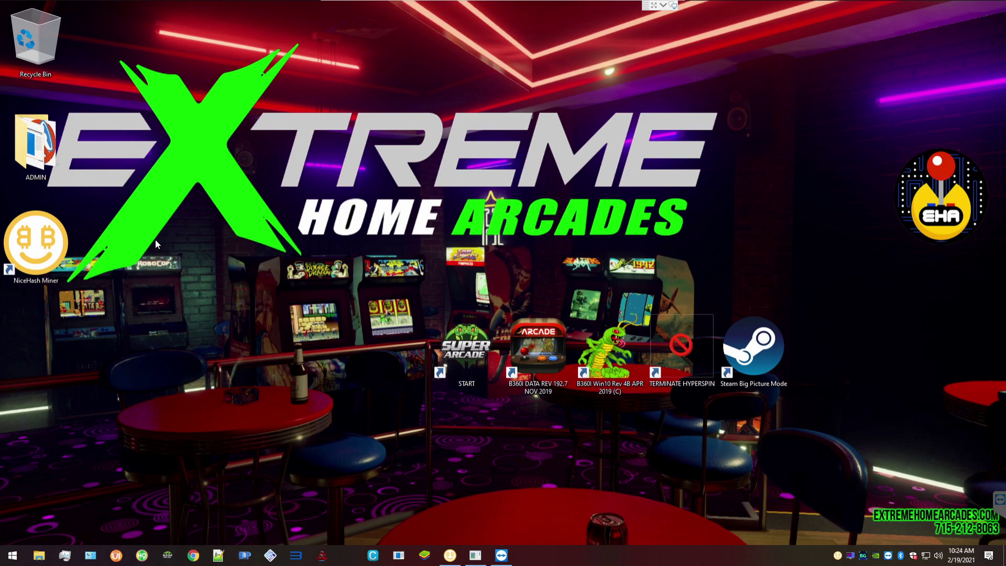
# - Bring up the NiceHash Miner dashboard, move its window clear of the desktop's centre, and examine the device and profitability figures
pyautogui.click(449, 555)
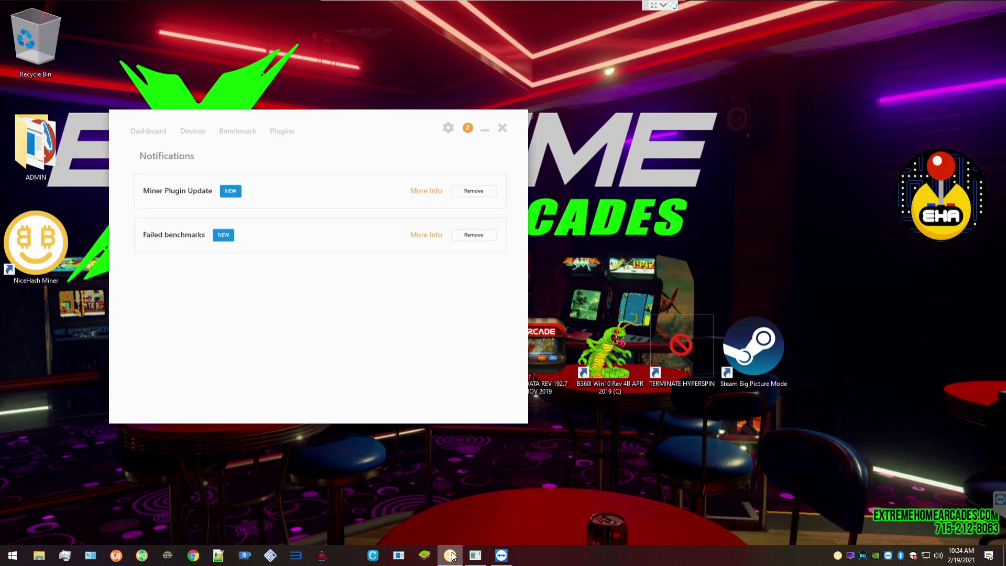
pyautogui.click(152, 132)
pyautogui.moveTo(270, 124); pyautogui.dragTo(299, 57)
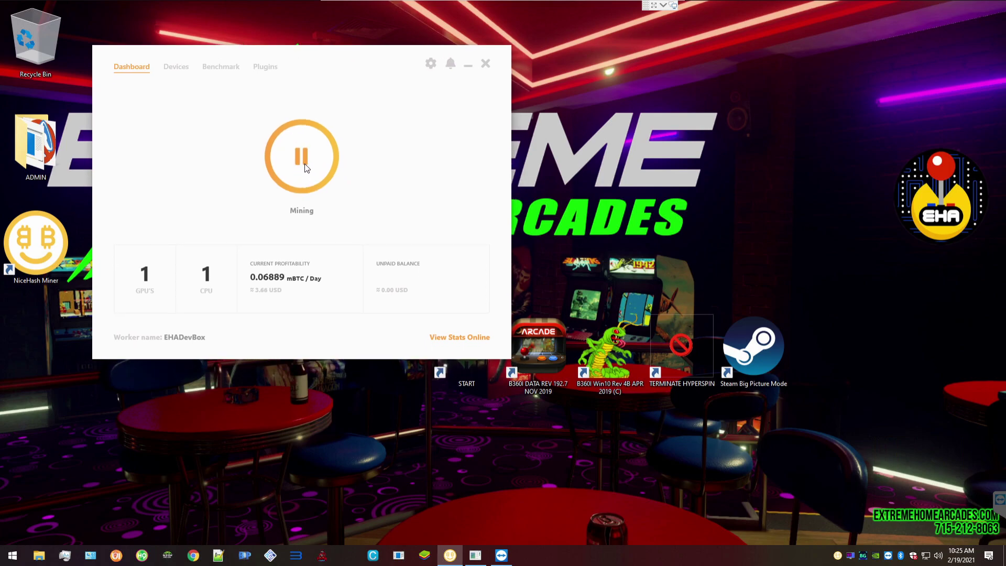
pyautogui.moveTo(145, 287)
pyautogui.moveTo(259, 299)
pyautogui.moveTo(330, 61); pyautogui.dragTo(294, 41)
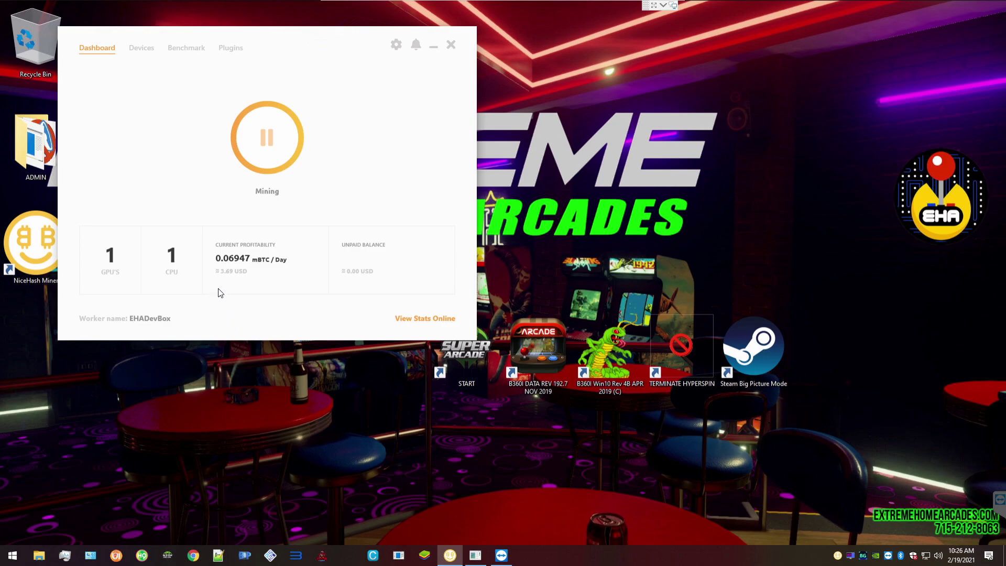
pyautogui.moveTo(227, 283)
pyautogui.moveTo(222, 281)
# - Launch the Windows Calculator and place it beside the NiceHash Miner window
pyautogui.press('super+r')
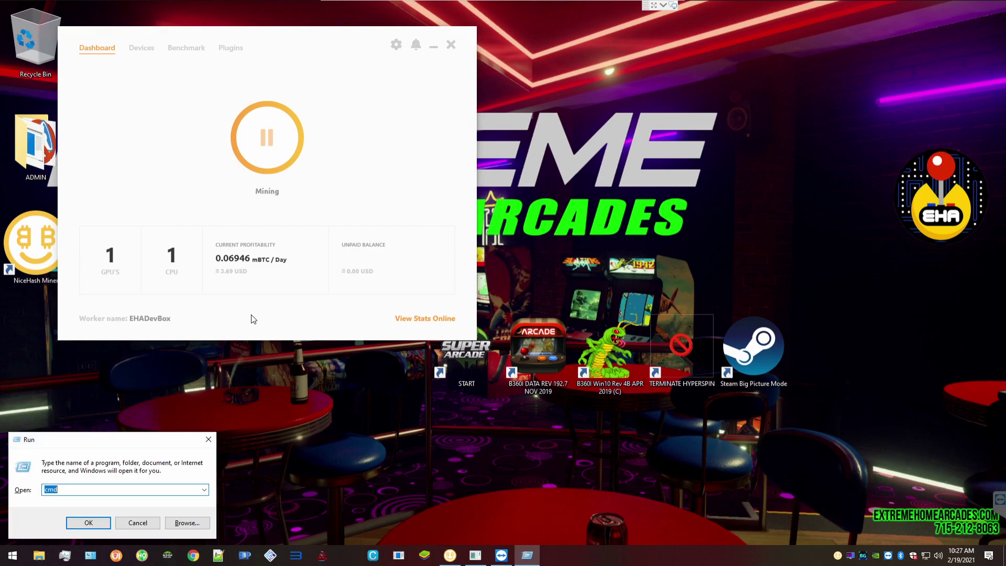
pyautogui.write('calc')
pyautogui.press('Return')
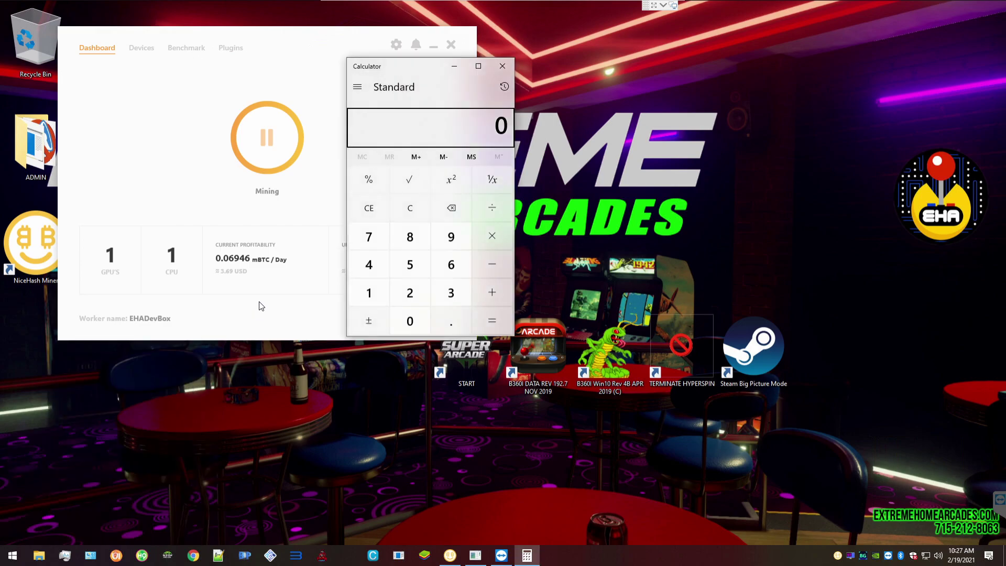
pyautogui.moveTo(409, 68); pyautogui.dragTo(634, 68)
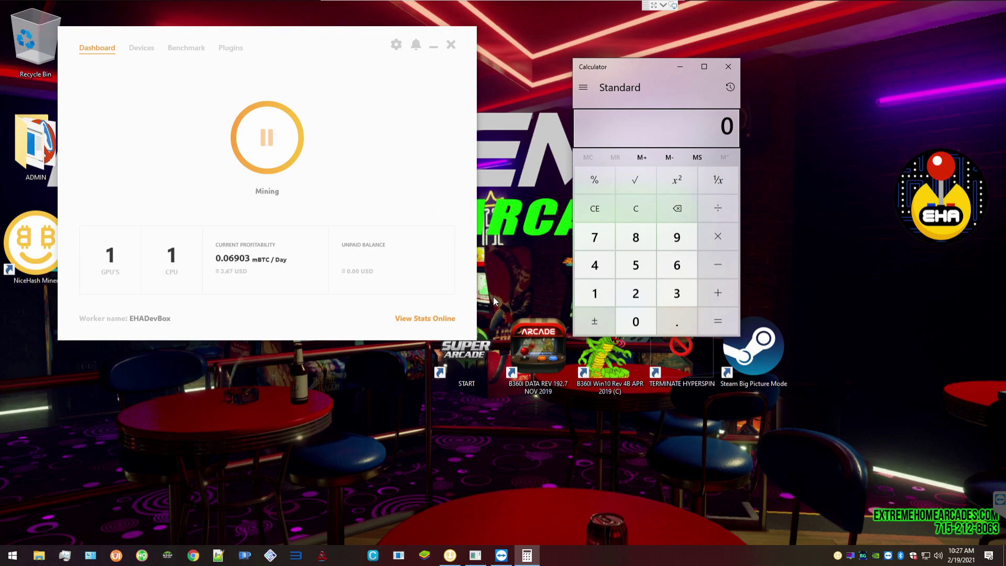
pyautogui.moveTo(623, 66); pyautogui.dragTo(593, 51)
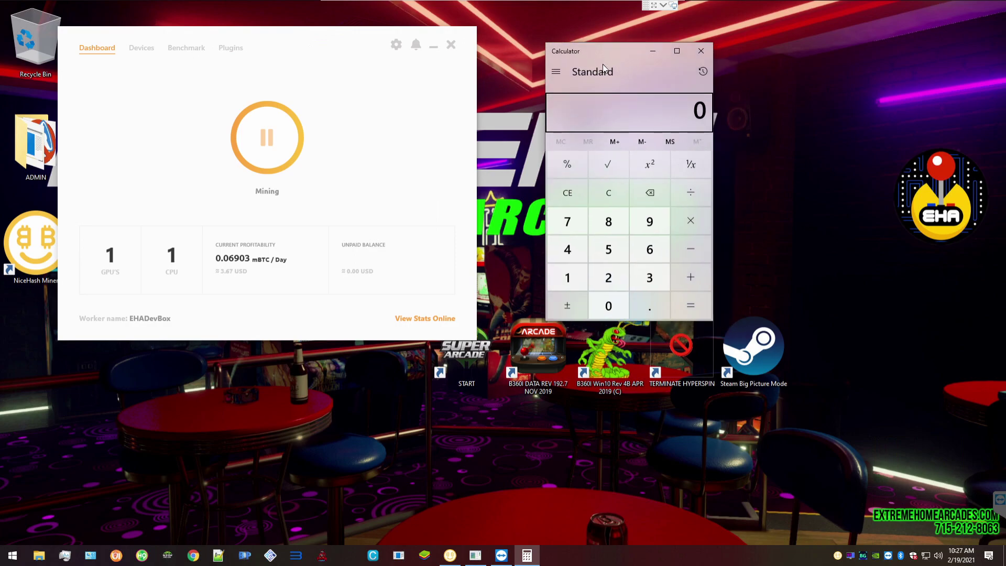
pyautogui.click(649, 278)
pyautogui.click(690, 221)
pyautogui.click(650, 250)
pyautogui.click(607, 251)
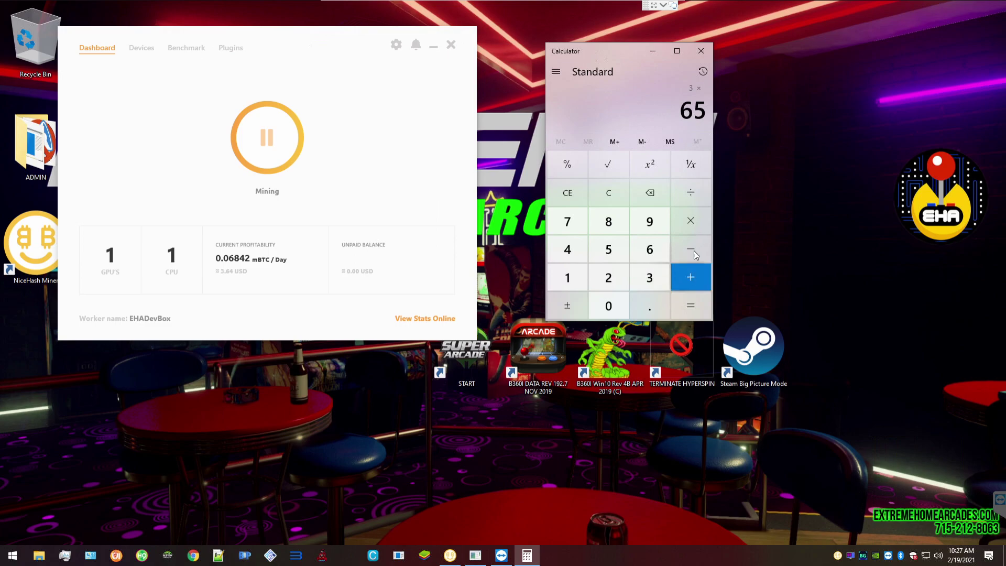
pyautogui.click(610, 194)
# - Calculate the yearly mining income by multiplying 3 by 365
pyautogui.click(657, 272)
pyautogui.click(692, 220)
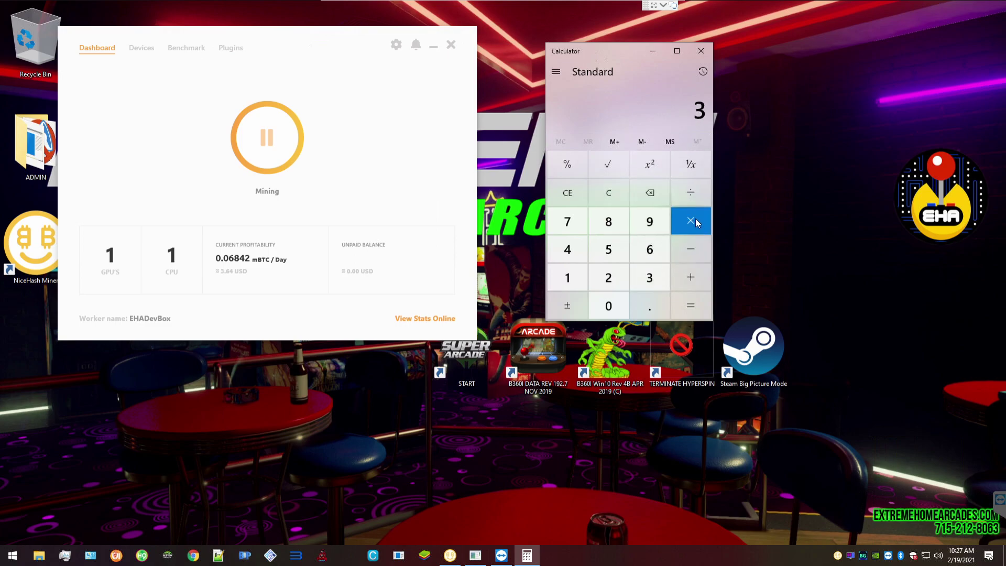
pyautogui.click(655, 250)
pyautogui.click(611, 249)
pyautogui.click(702, 305)
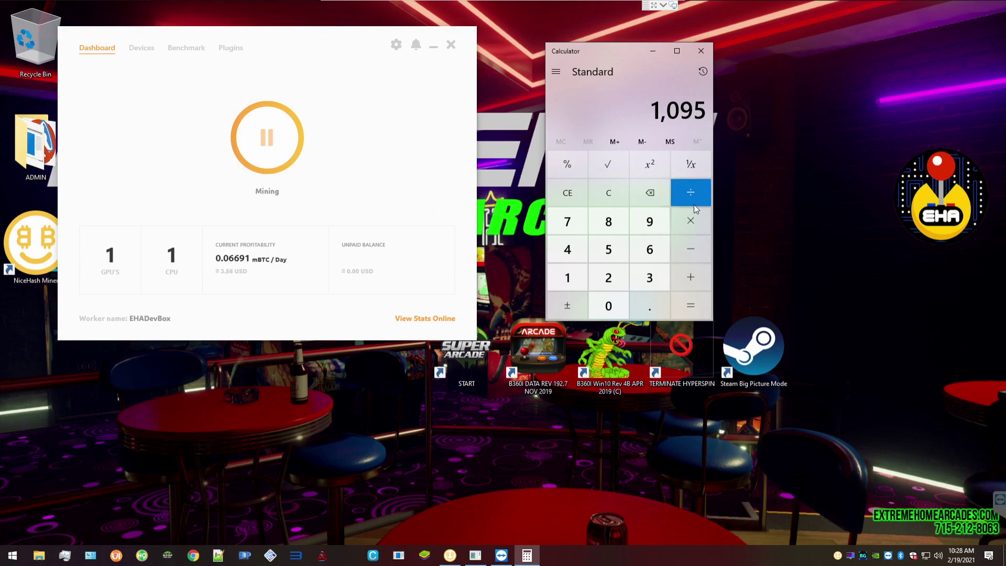
# - Divide 7000 by 1100 as a fresh calculation to get the payback time in years, and clear the calculator
pyautogui.click(566, 197)
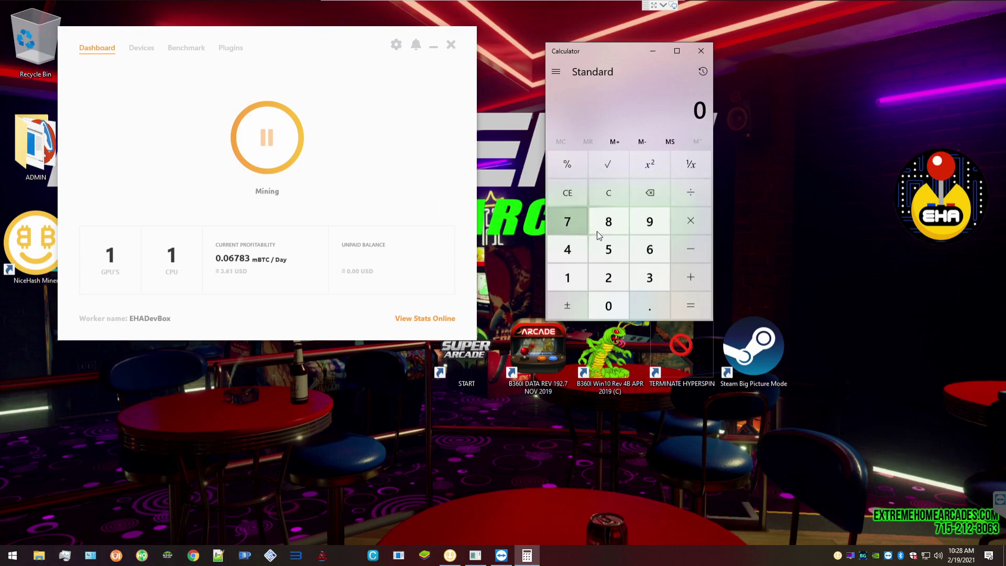
pyautogui.click(563, 226)
pyautogui.doubleClick(608, 304)
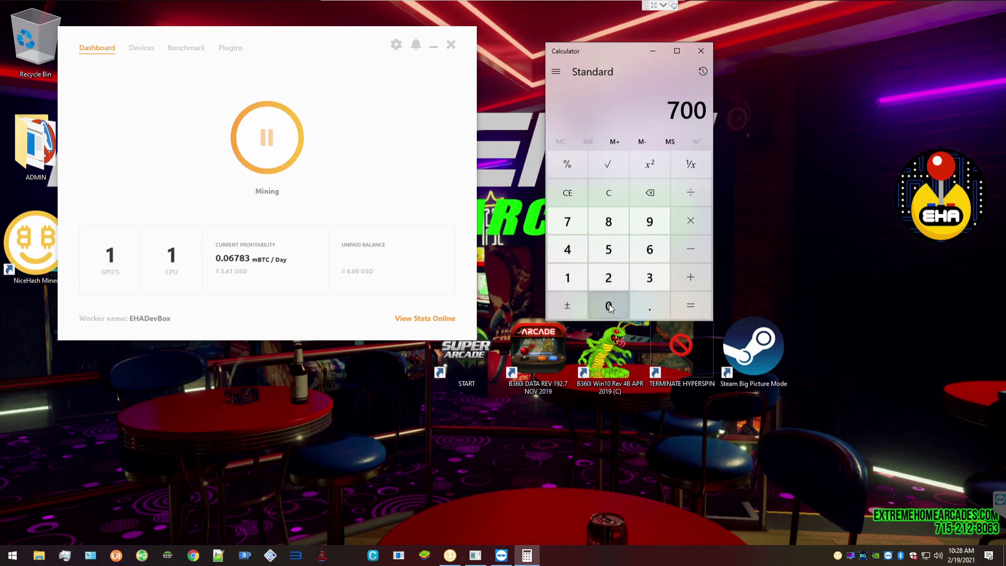
pyautogui.click(608, 305)
pyautogui.click(689, 194)
pyautogui.click(562, 281)
pyautogui.click(563, 283)
pyautogui.click(614, 305)
pyautogui.click(615, 306)
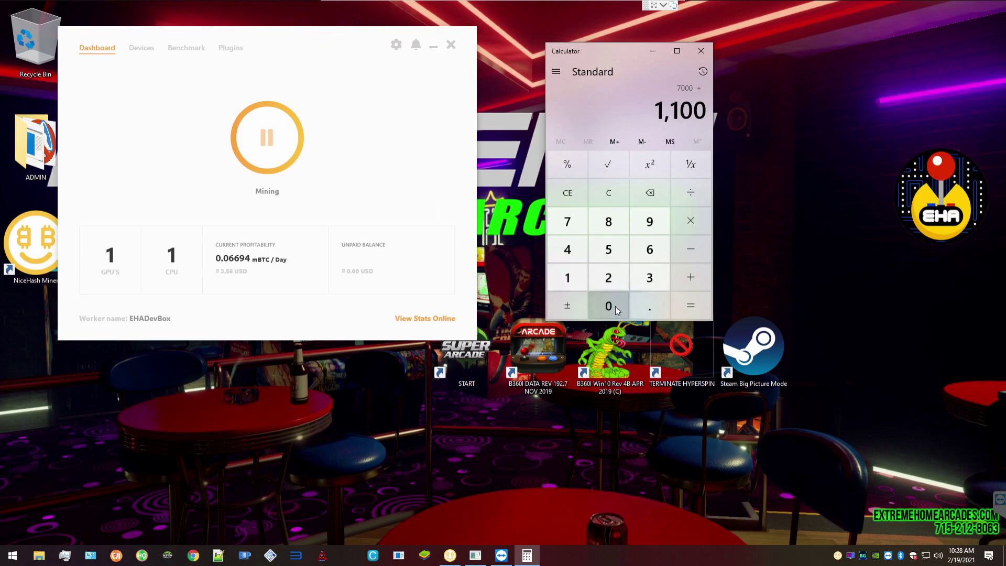
pyautogui.click(683, 299)
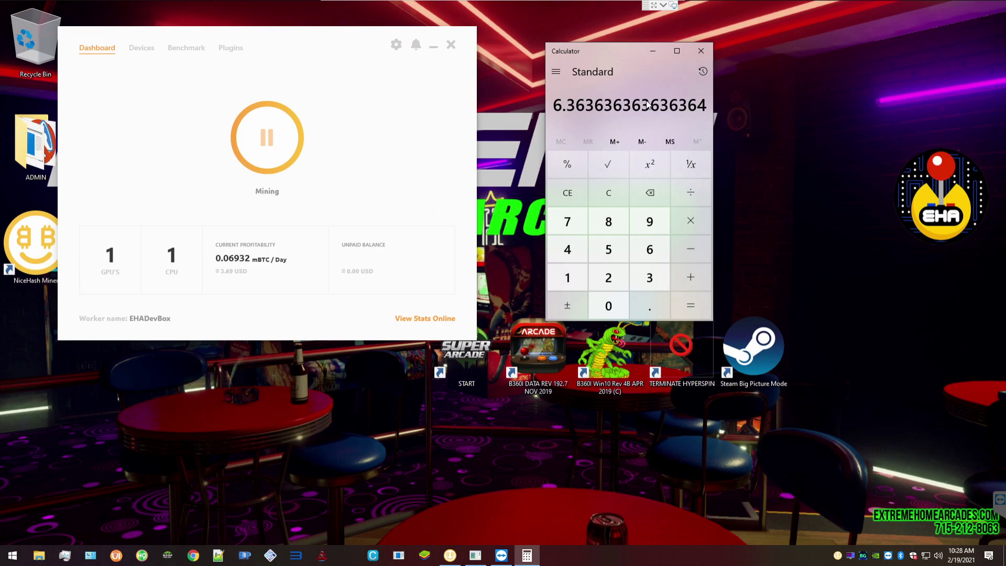
pyautogui.click(613, 192)
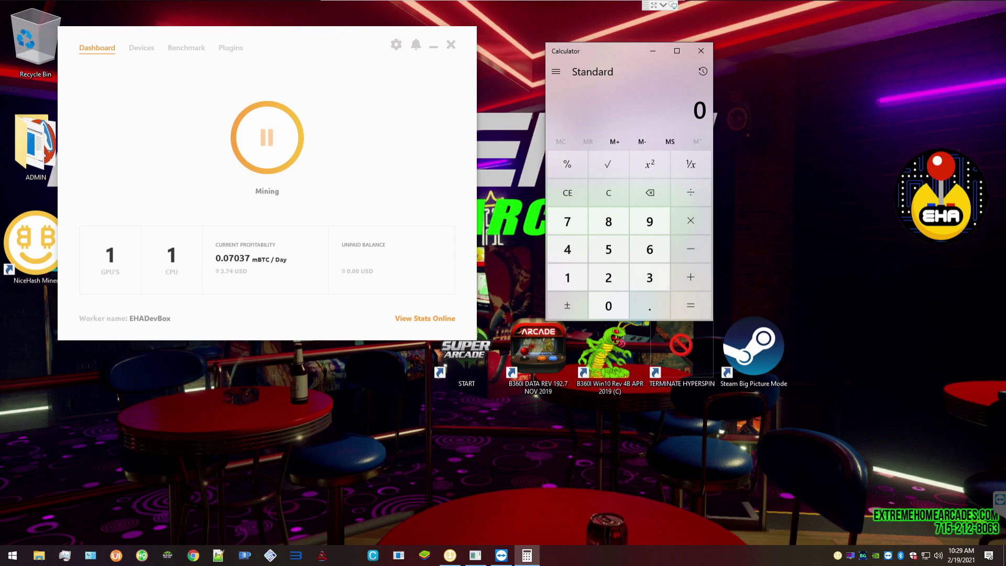
# - In Chrome, search Google for "nicehash calculator" and open NiceHash's Profitability Calculator page
pyautogui.click(193, 555)
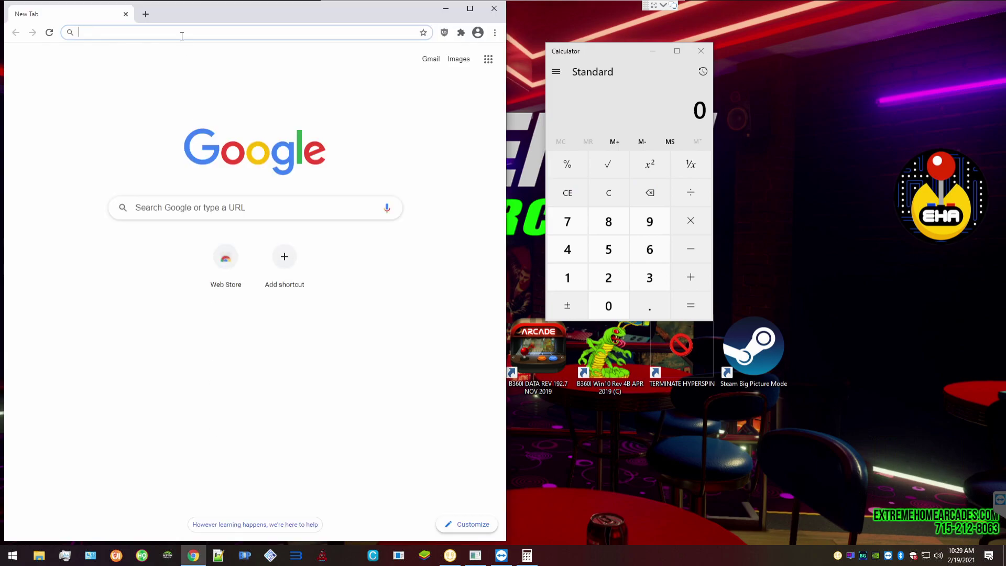
pyautogui.click(192, 200)
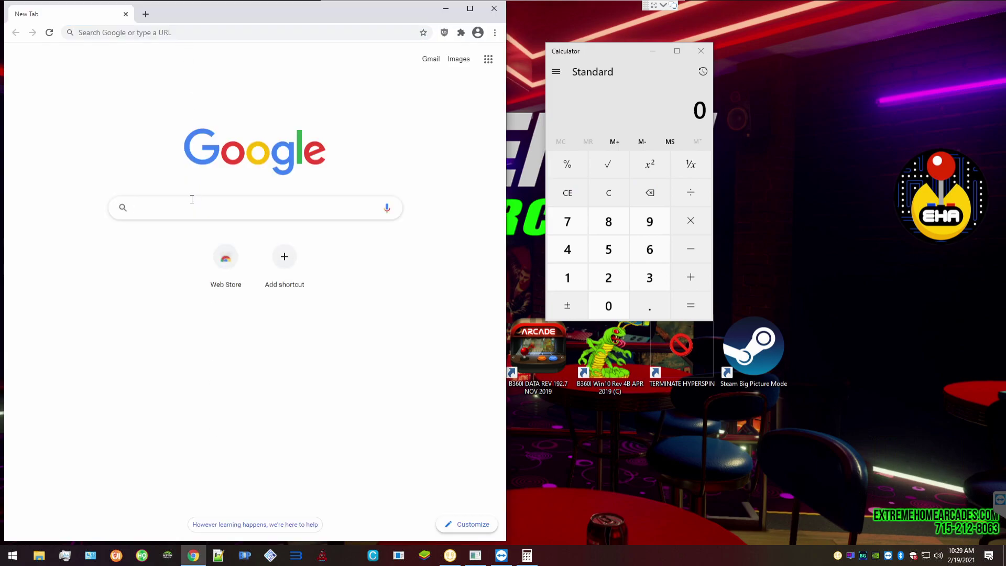
pyautogui.write('nice')
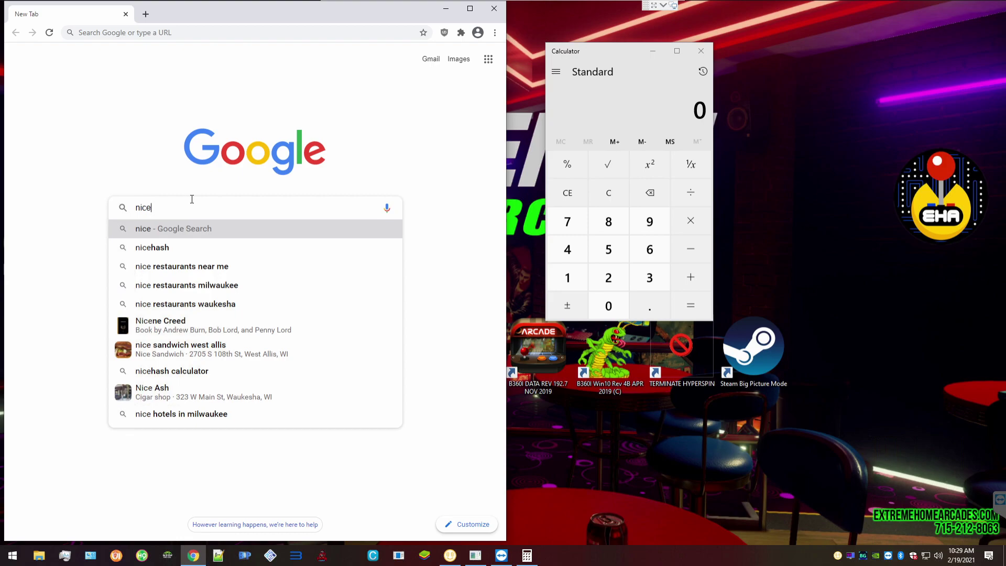
pyautogui.write(' hash calculator')
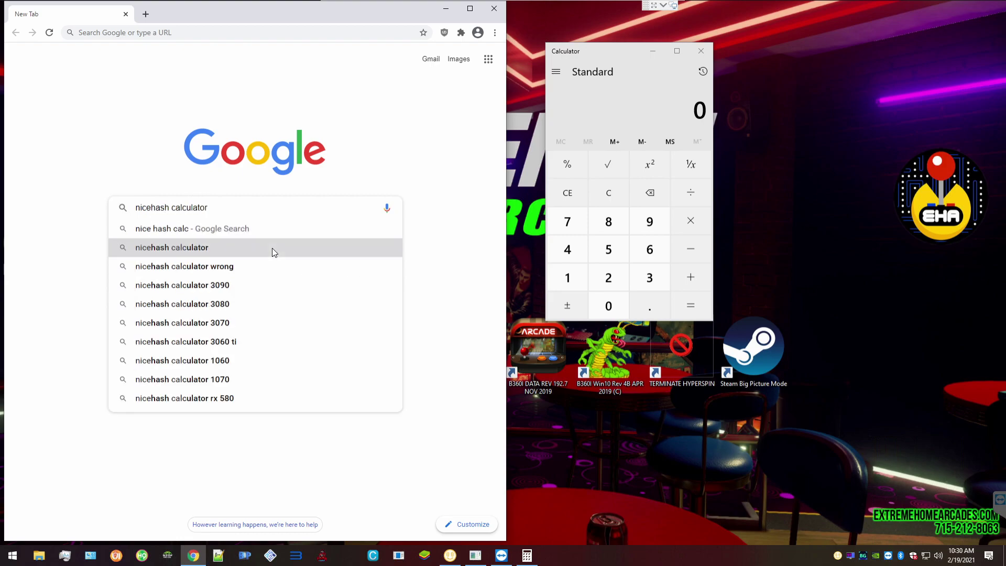
pyautogui.click(272, 248)
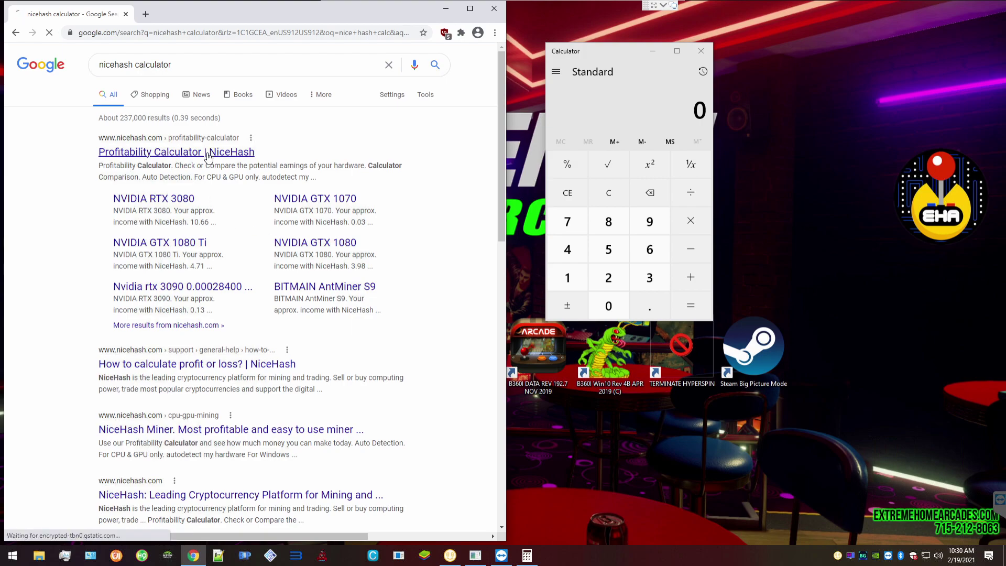
pyautogui.click(208, 153)
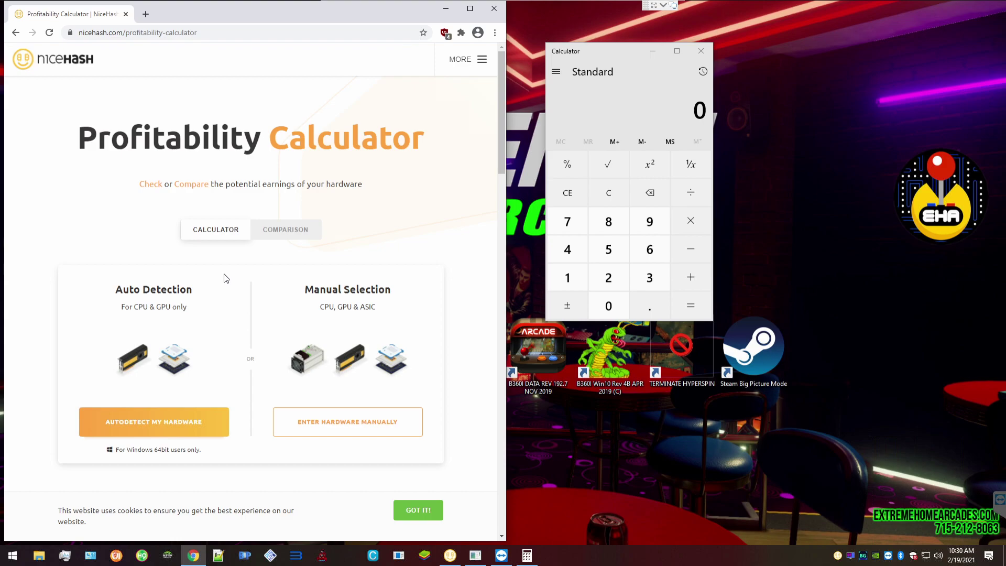
# - Calculate the profitability of a manually selected NVIDIA GTX 1050 Ti with electricity costs of 0.13 USD/kWh
pyautogui.click(321, 422)
pyautogui.scroll(-2, 236, 354)
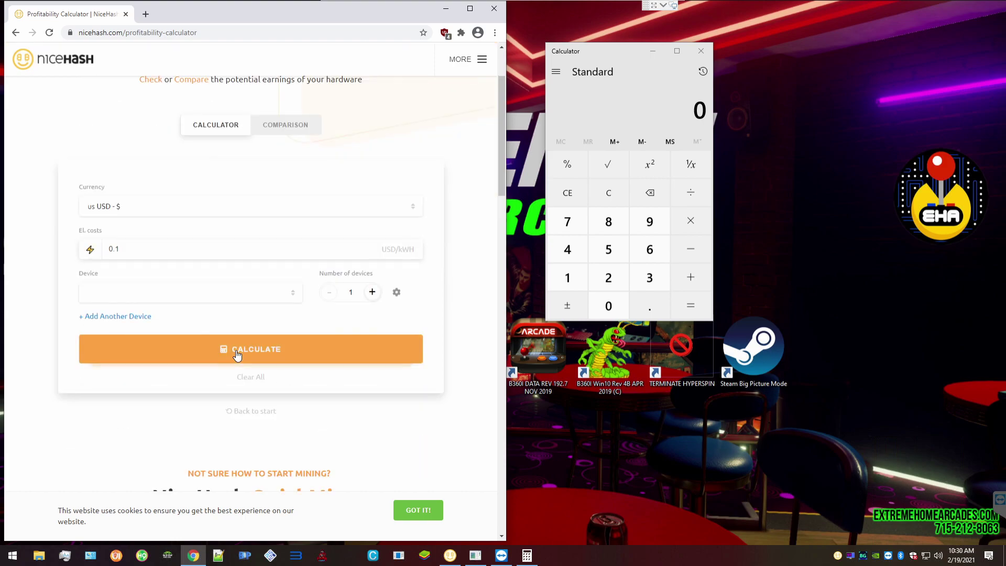
pyautogui.click(140, 249)
pyautogui.write('3')
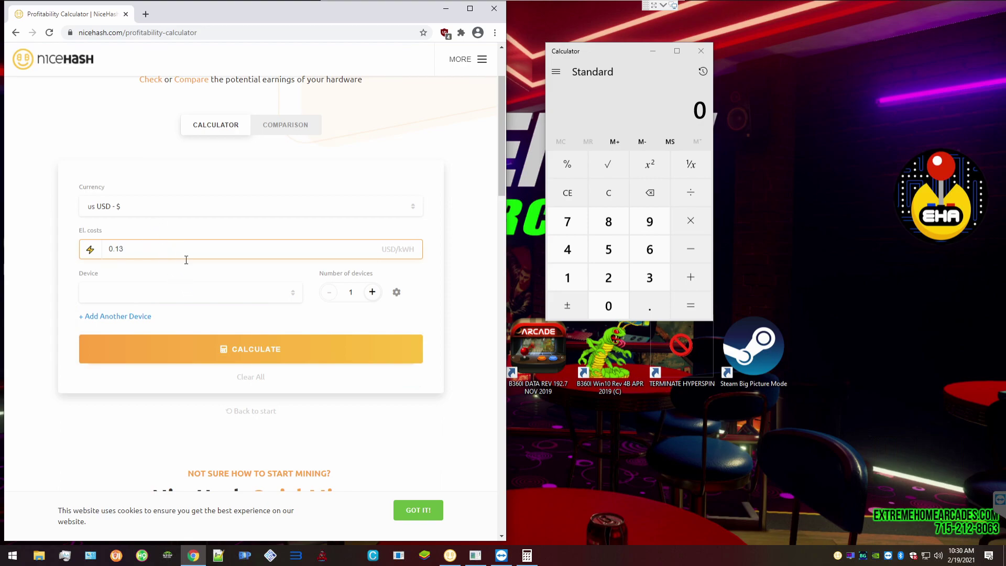
pyautogui.click(250, 293)
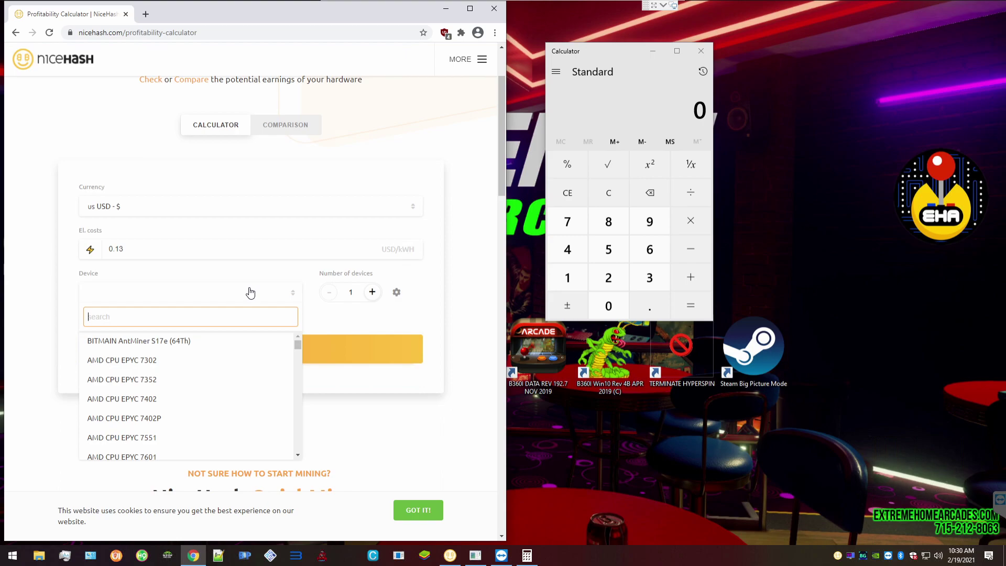
pyautogui.write('1050')
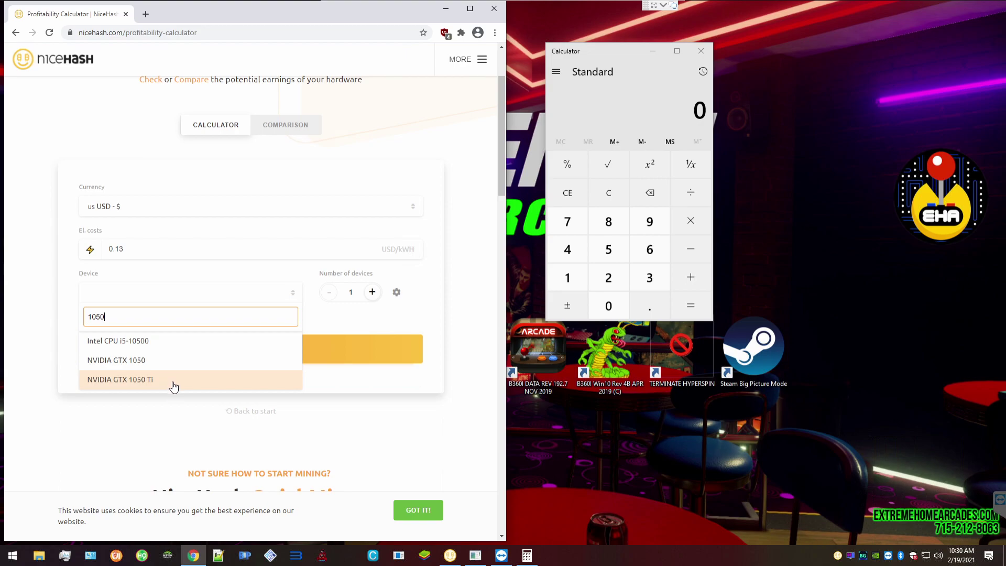
pyautogui.click(174, 386)
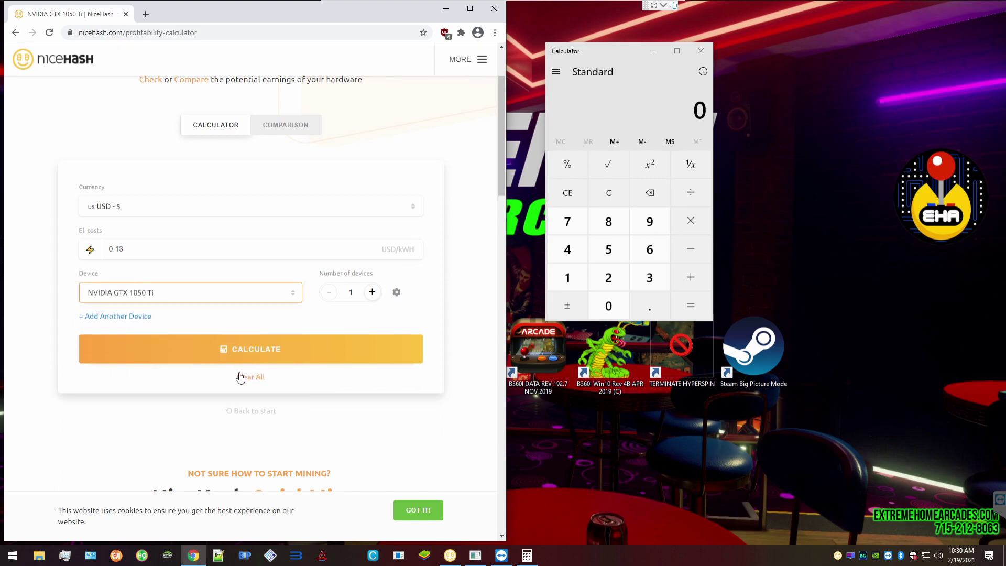
pyautogui.click(241, 348)
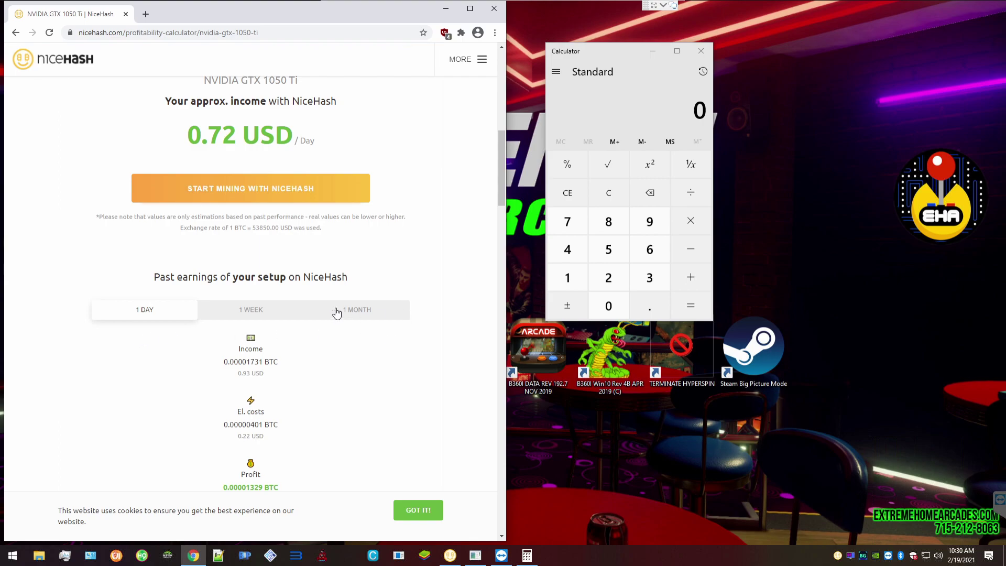
# - Switch to the Calculator and multiply the daily income of 0.70 by 365 to get the yearly income
pyautogui.click(627, 115)
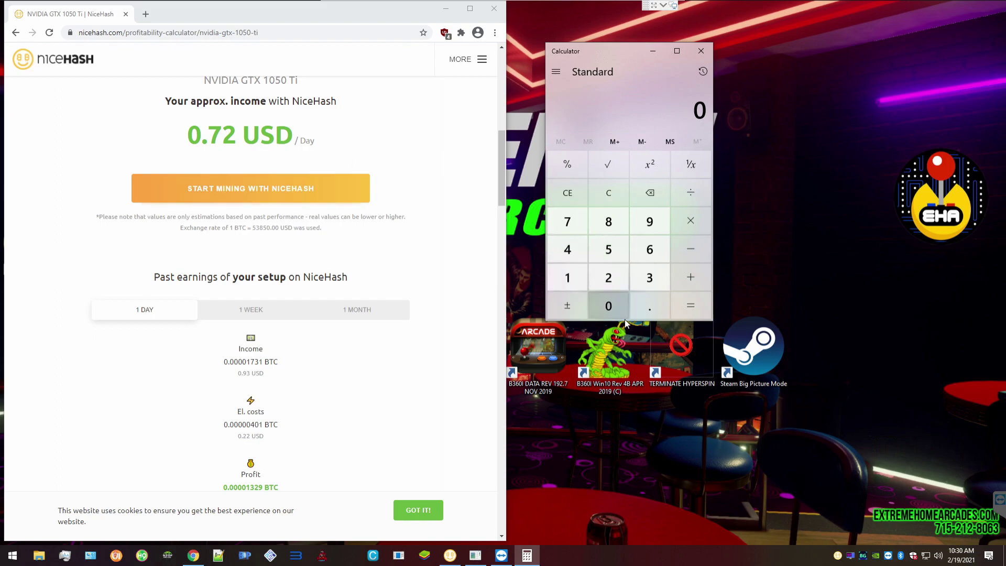
pyautogui.click(649, 306)
pyautogui.click(567, 222)
pyautogui.click(609, 306)
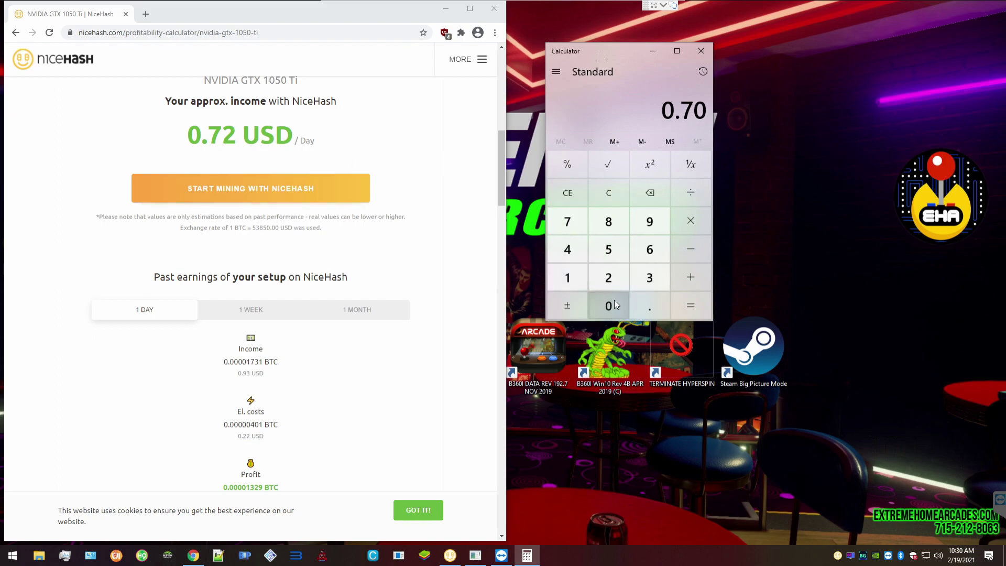
pyautogui.click(689, 221)
pyautogui.click(649, 277)
pyautogui.click(650, 249)
pyautogui.click(597, 250)
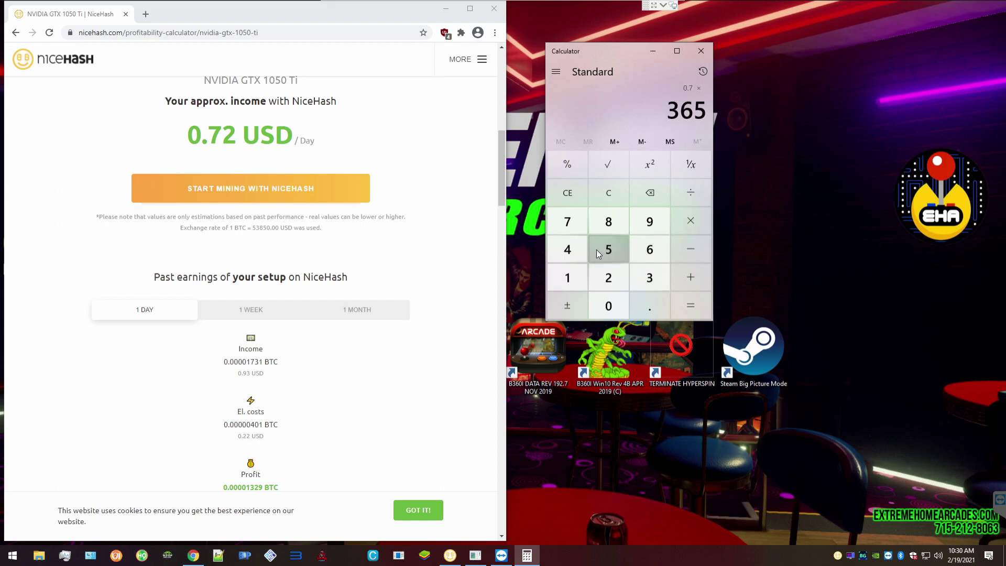
pyautogui.click(691, 302)
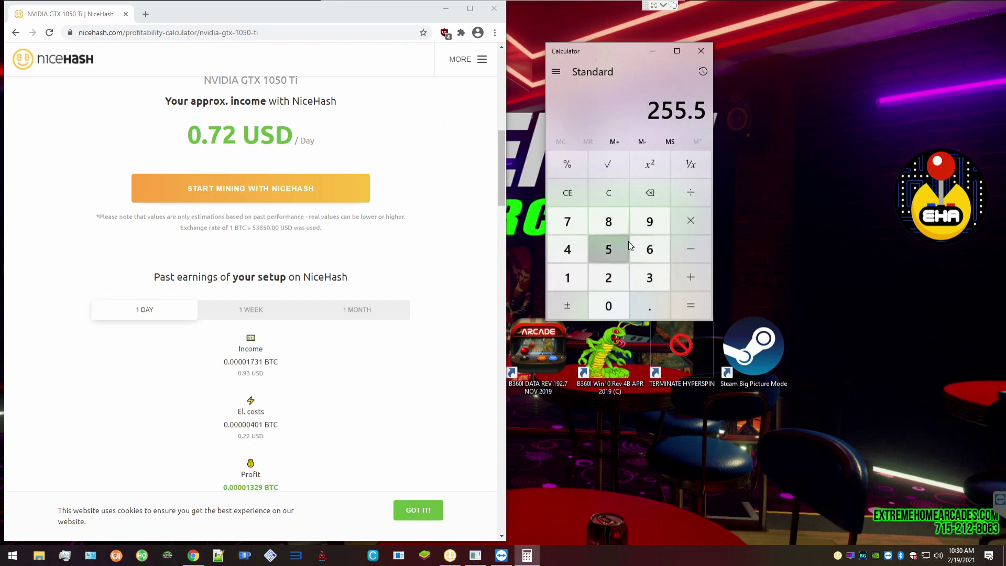
# - Clear the calculator and divide 7000 by 255 to get the GTX 1050 Ti payback time in years
pyautogui.click(609, 192)
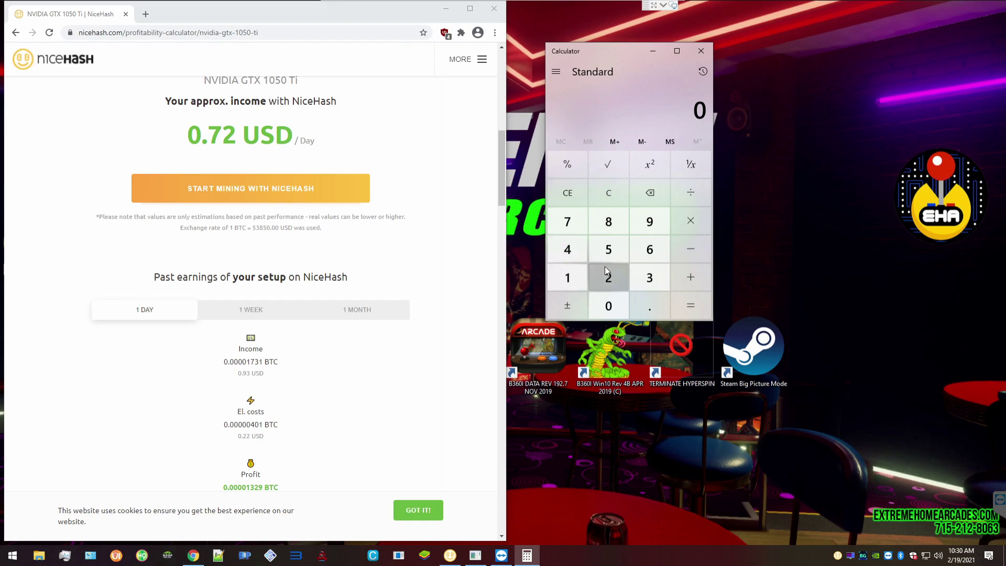
pyautogui.click(574, 229)
pyautogui.click(608, 305)
pyautogui.click(608, 305)
pyautogui.click(608, 306)
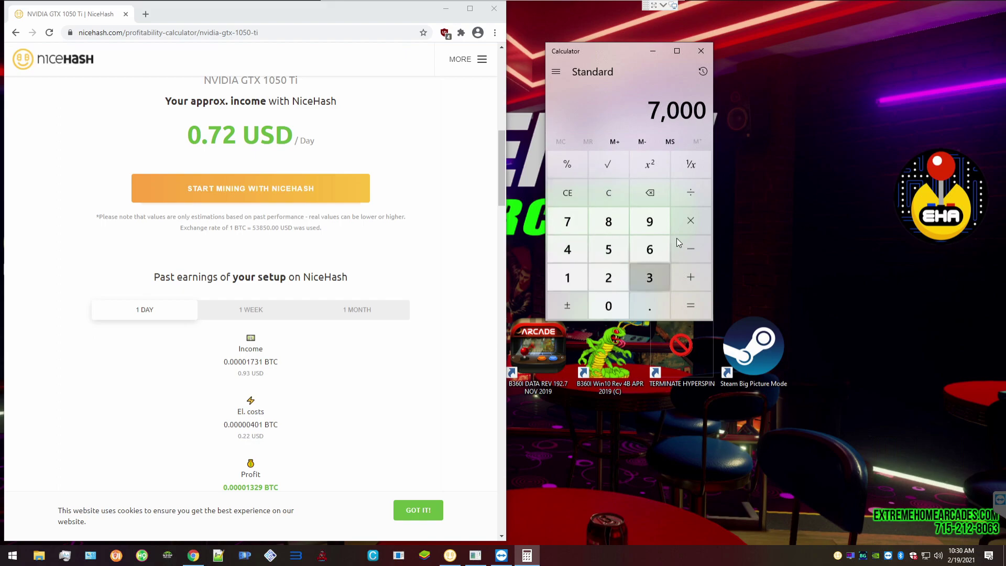
pyautogui.click(691, 192)
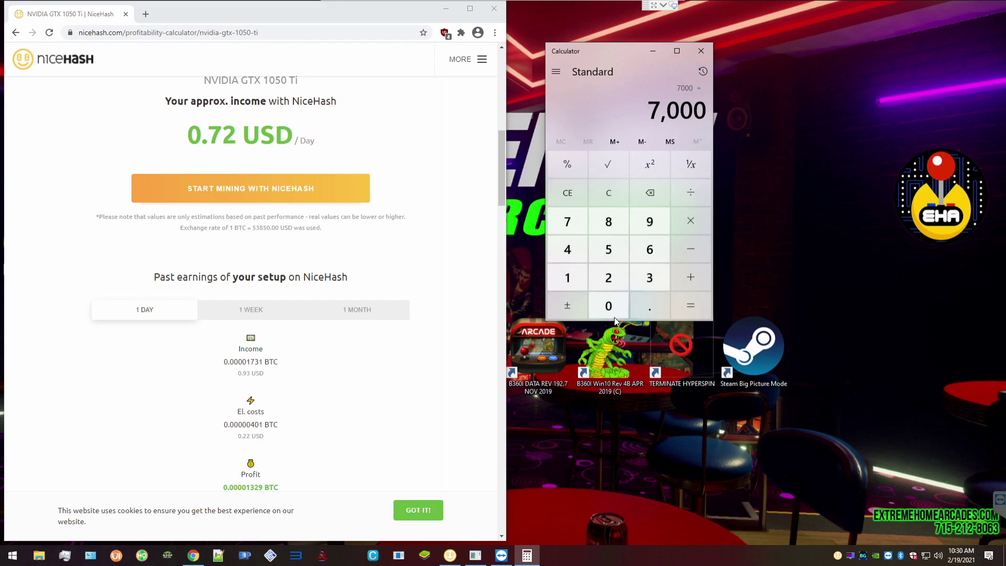
pyautogui.click(609, 278)
pyautogui.click(611, 255)
pyautogui.click(611, 255)
pyautogui.click(691, 307)
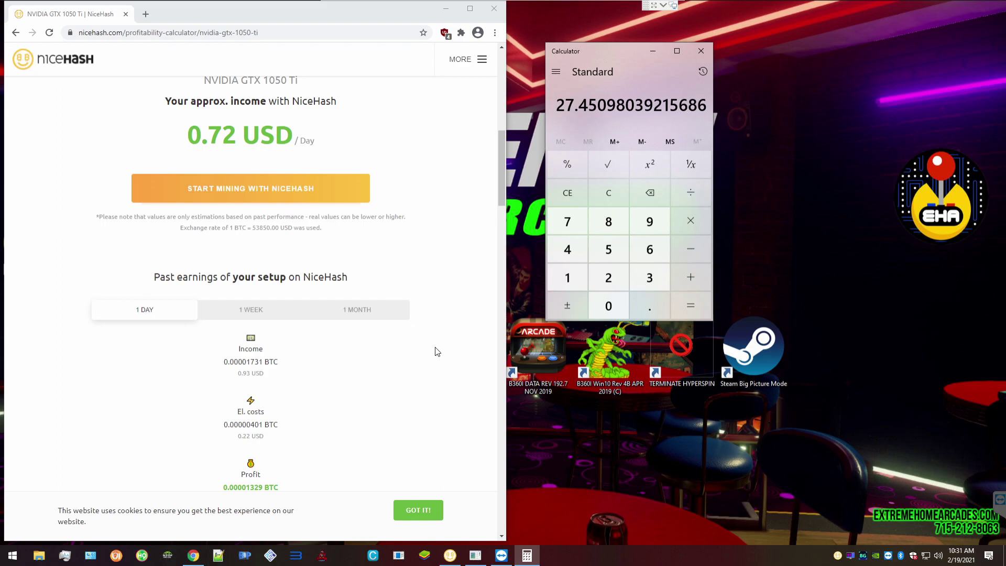
# - In the NiceHash Profitability Calculator, change the device to NVIDIA GTX 1660 Ti and calculate its daily income
pyautogui.scroll(8, 437, 351)
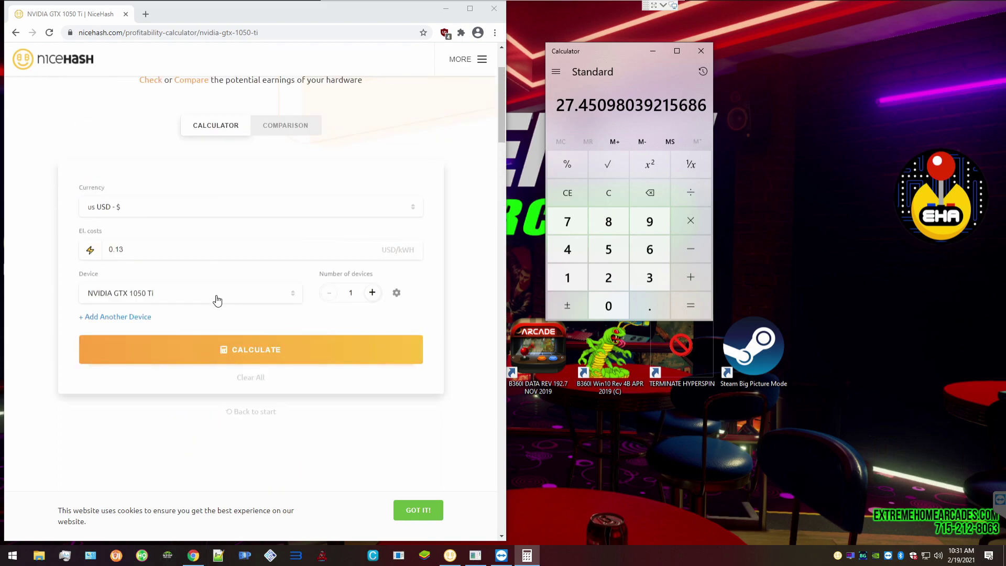
pyautogui.click(217, 299)
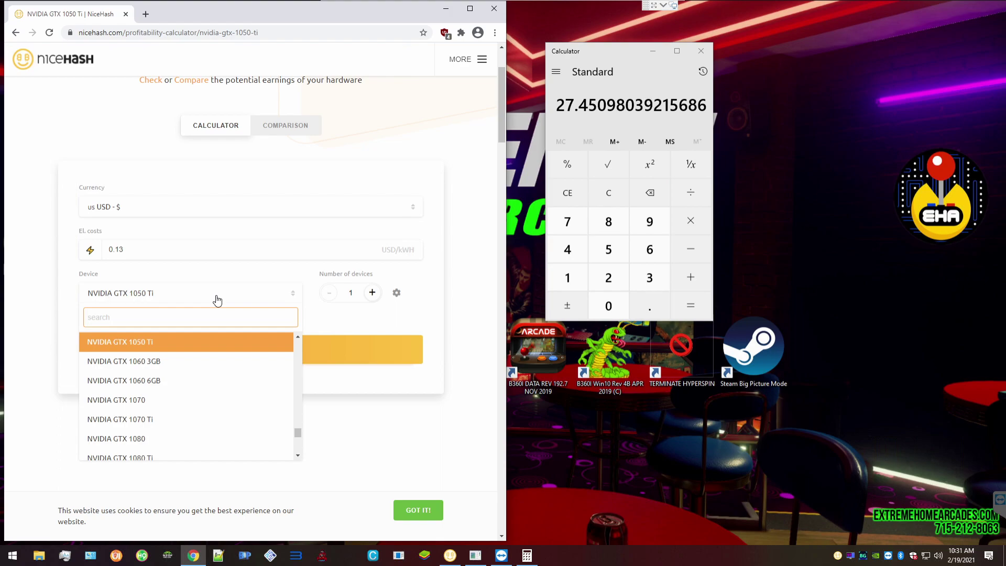
pyautogui.write('1660')
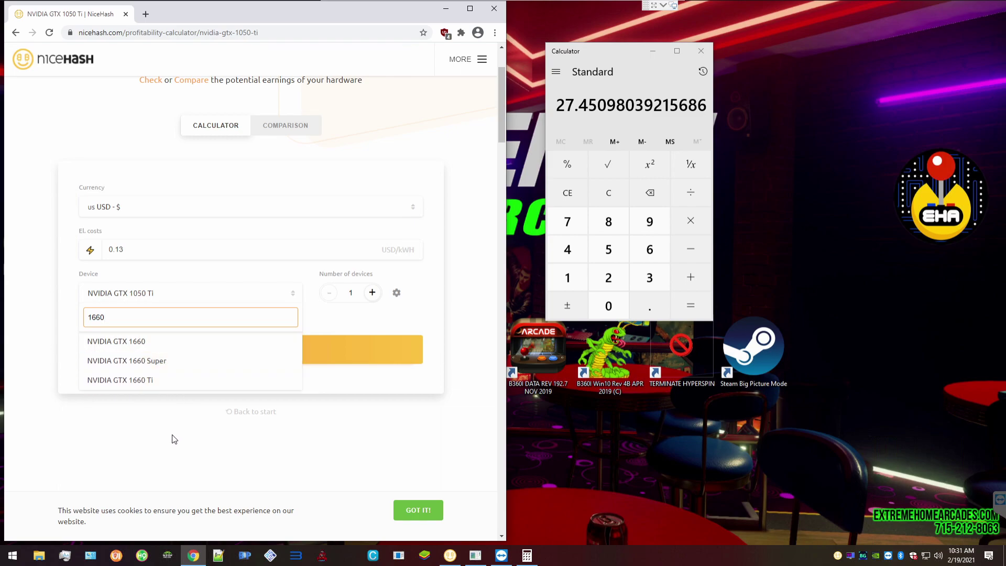
pyautogui.click(181, 386)
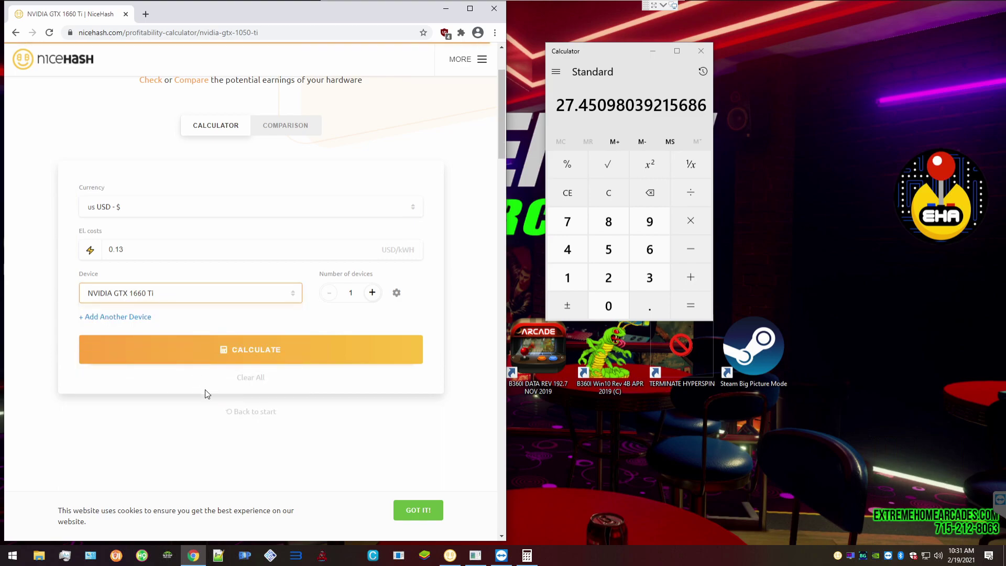
pyautogui.click(244, 355)
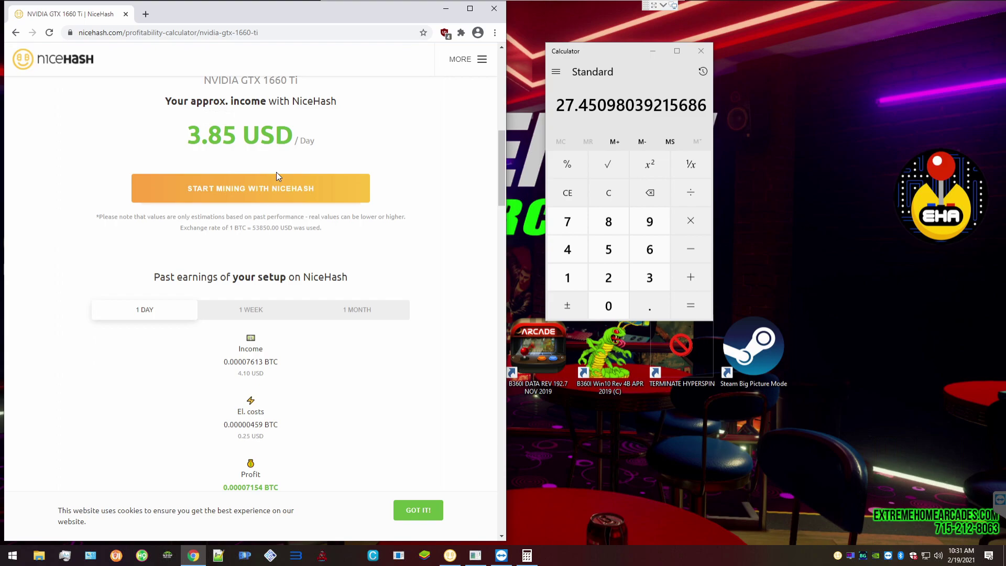
pyautogui.scroll(1, 305, 214)
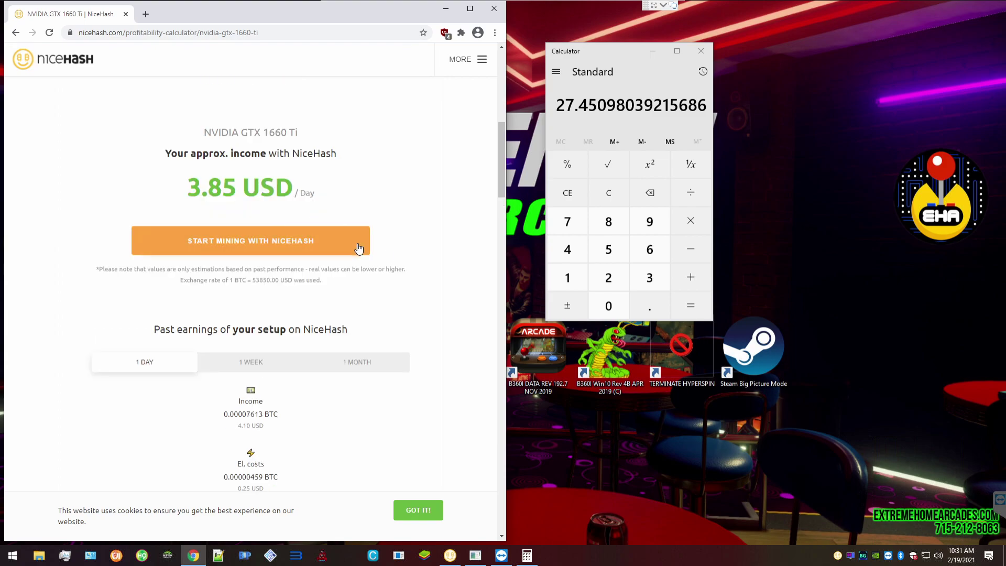
pyautogui.click(609, 194)
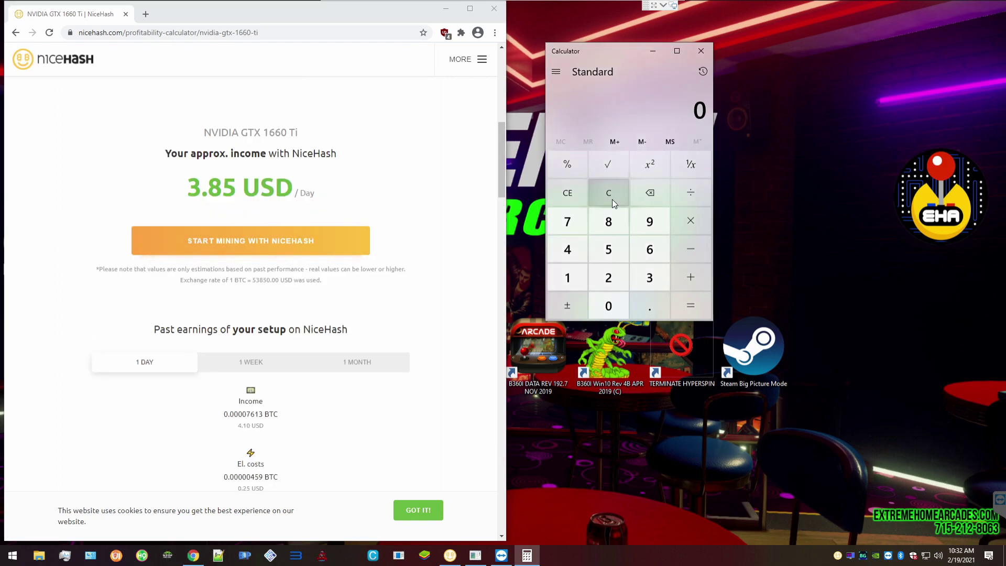
pyautogui.click(654, 284)
pyautogui.click(649, 303)
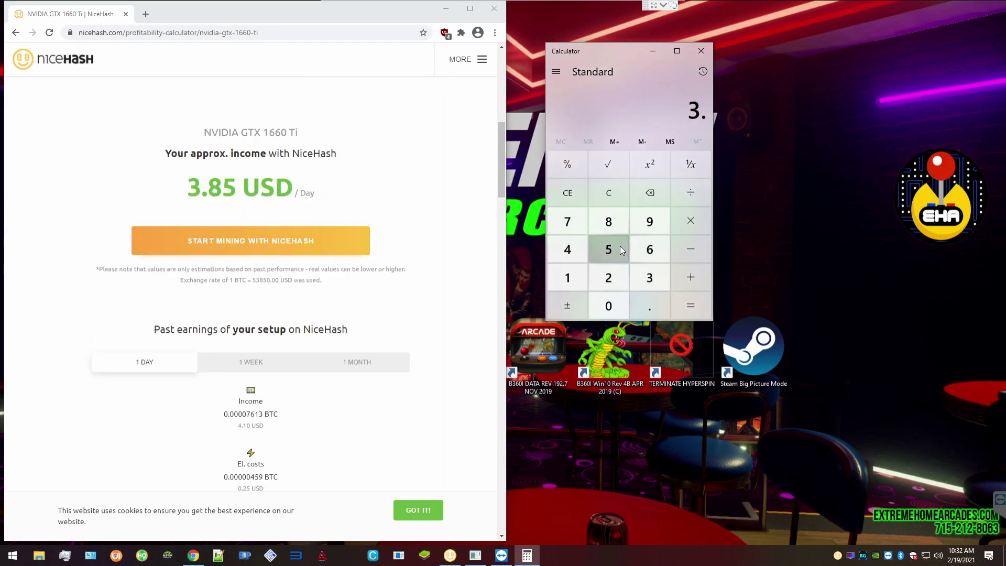
pyautogui.click(616, 240)
pyautogui.click(690, 221)
# - Switch to the Calculator, clear it, and multiply the daily income of 3.85 by 365 to get the yearly income
pyautogui.click(613, 193)
pyautogui.click(652, 278)
pyautogui.click(650, 306)
pyautogui.click(614, 224)
pyautogui.click(608, 250)
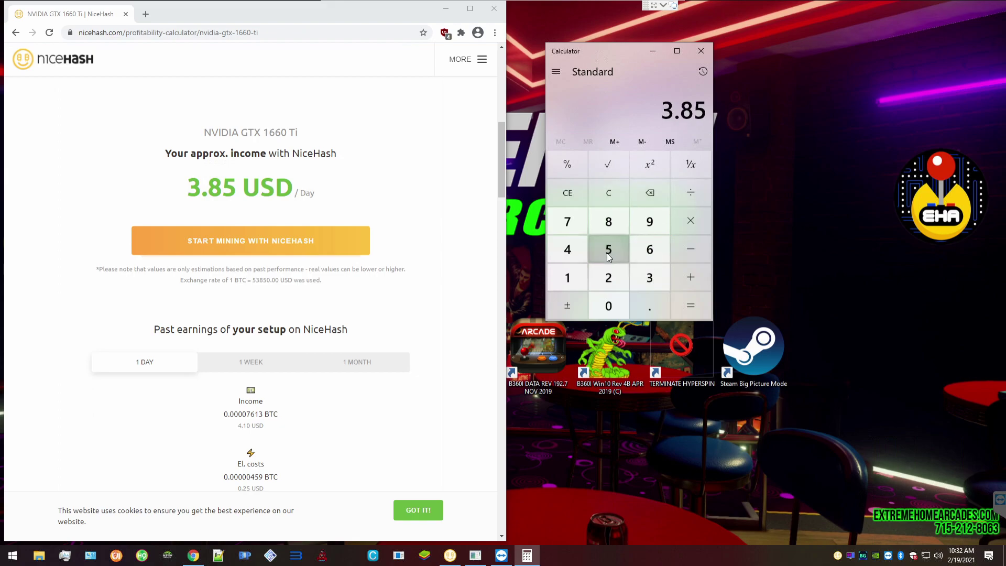
pyautogui.click(701, 204)
pyautogui.click(696, 220)
pyautogui.click(649, 278)
pyautogui.click(649, 249)
pyautogui.click(621, 250)
pyautogui.click(690, 310)
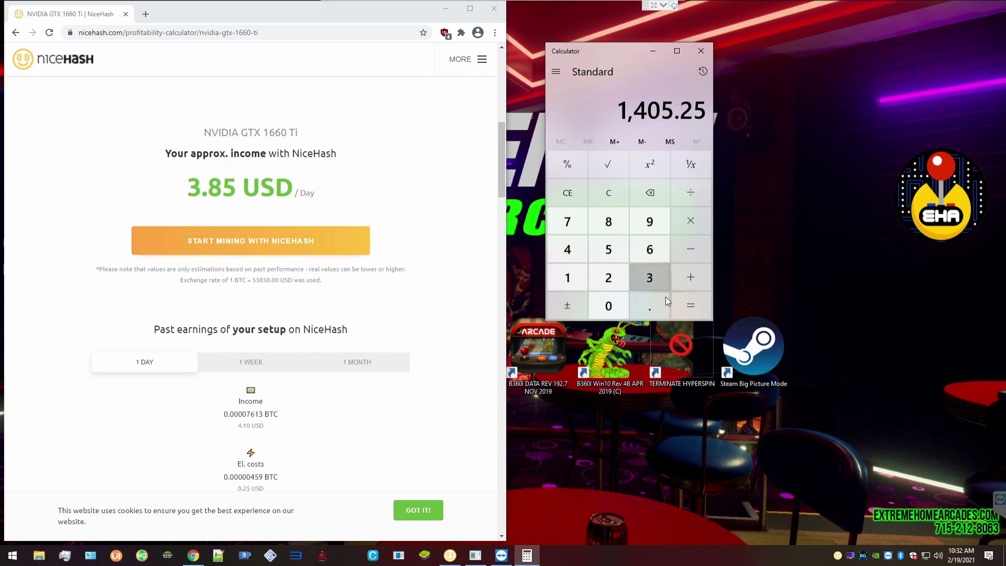
# - Clear the calculator and divide 7000 by 1400 to get the GTX 1660 Ti payback time in years
pyautogui.click(610, 193)
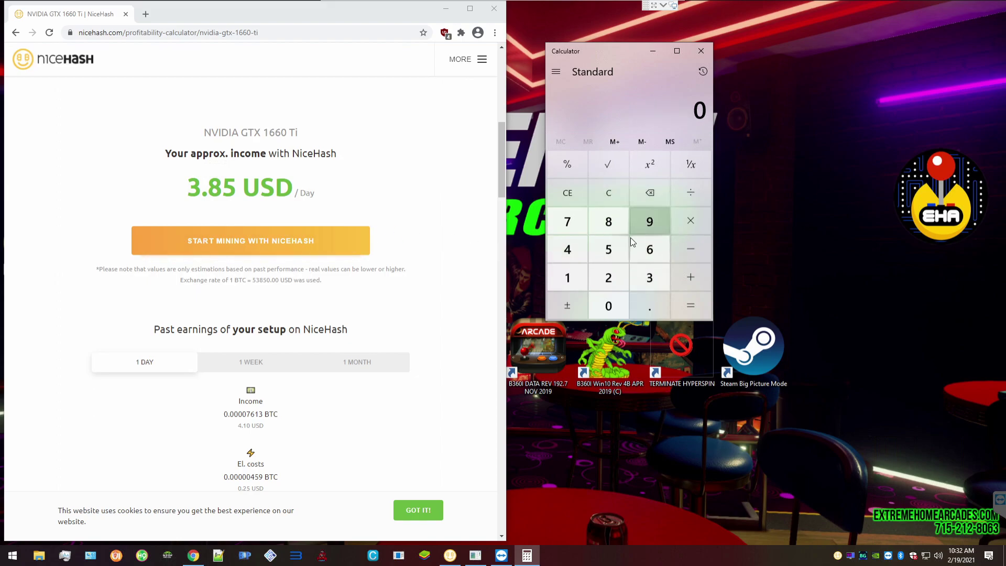
pyautogui.click(565, 222)
pyautogui.click(609, 309)
pyautogui.click(608, 309)
pyautogui.click(608, 309)
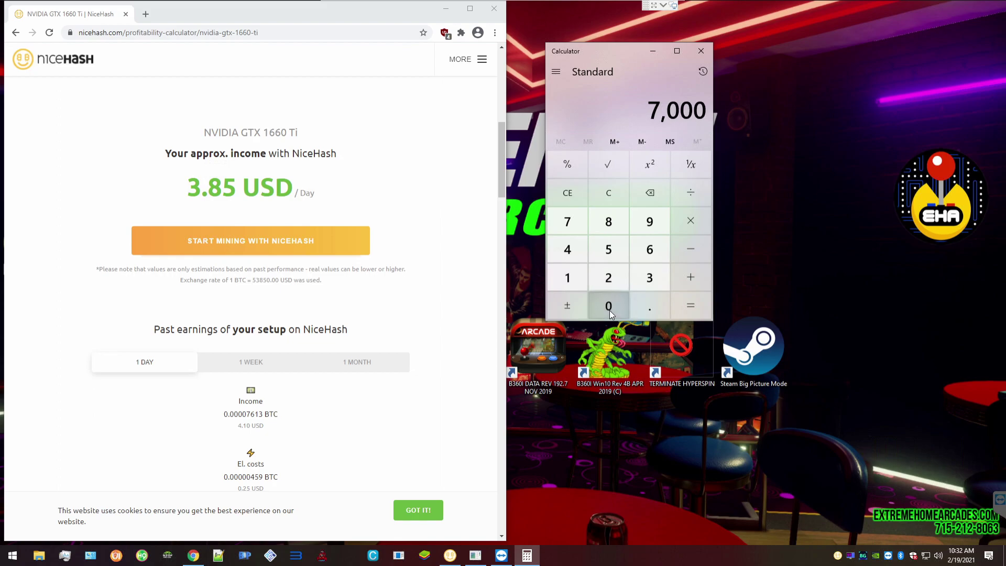
pyautogui.click(691, 194)
pyautogui.click(558, 276)
pyautogui.click(567, 249)
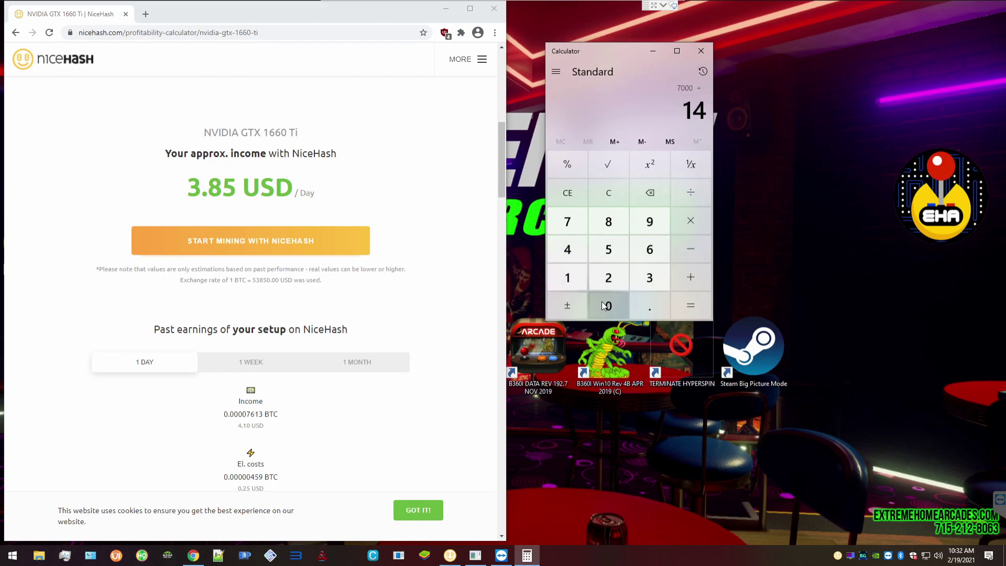
pyautogui.click(605, 304)
pyautogui.click(605, 303)
pyautogui.click(689, 309)
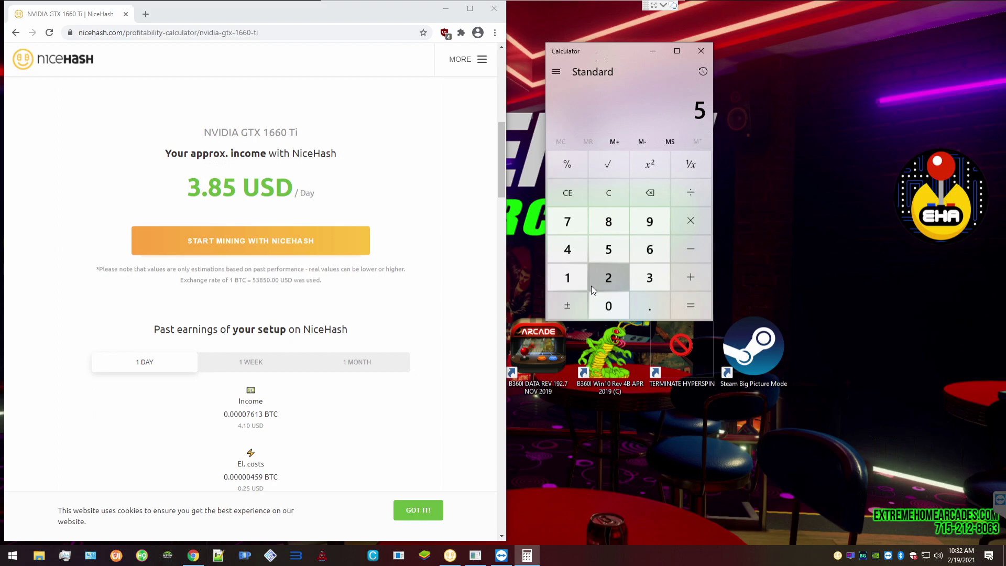
# - In the Profitability Calculator, raise the number of GTX 1660 Ti devices to 3 and recalculate the daily income
pyautogui.scroll(4, 300, 261)
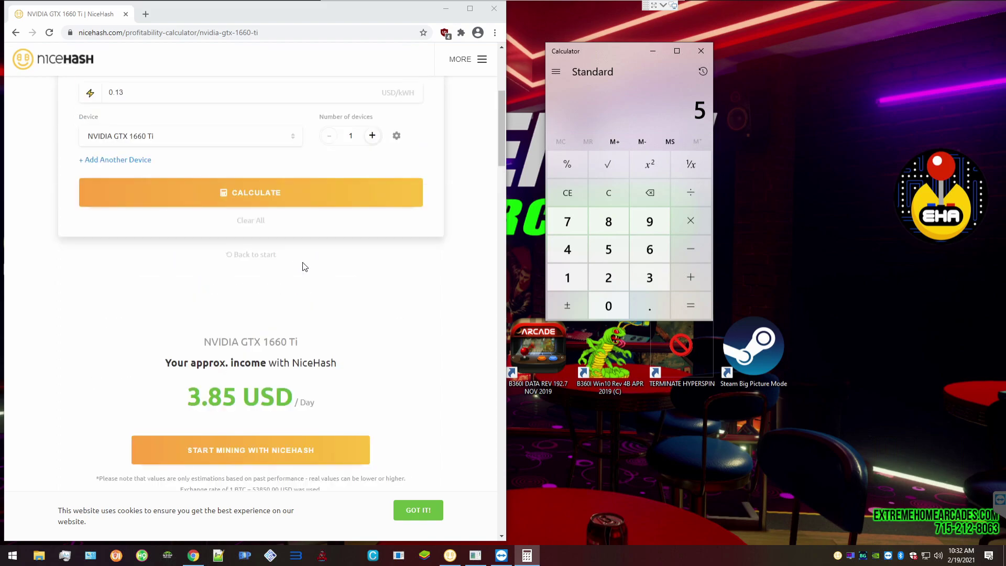
pyautogui.scroll(2, 304, 266)
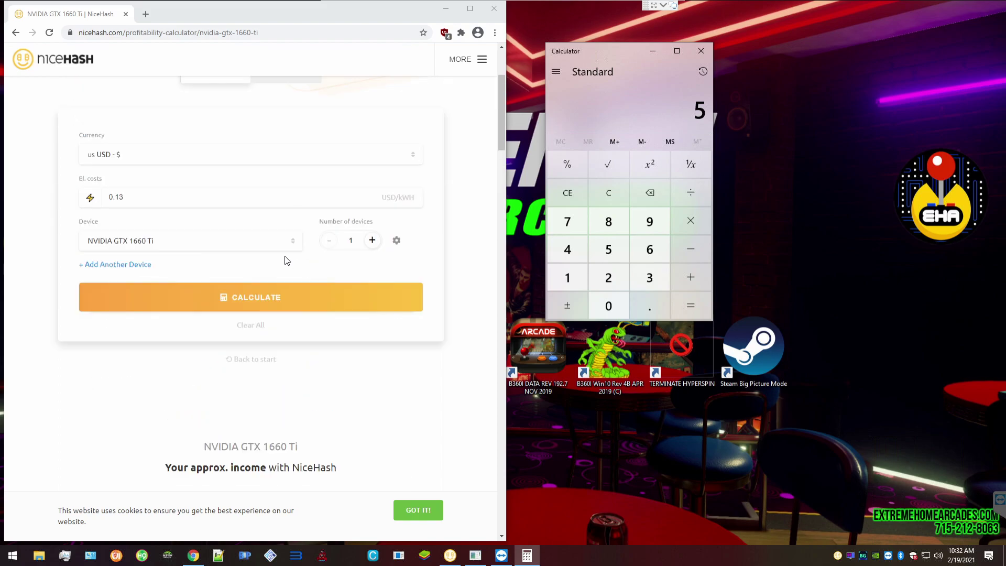
pyautogui.click(372, 241)
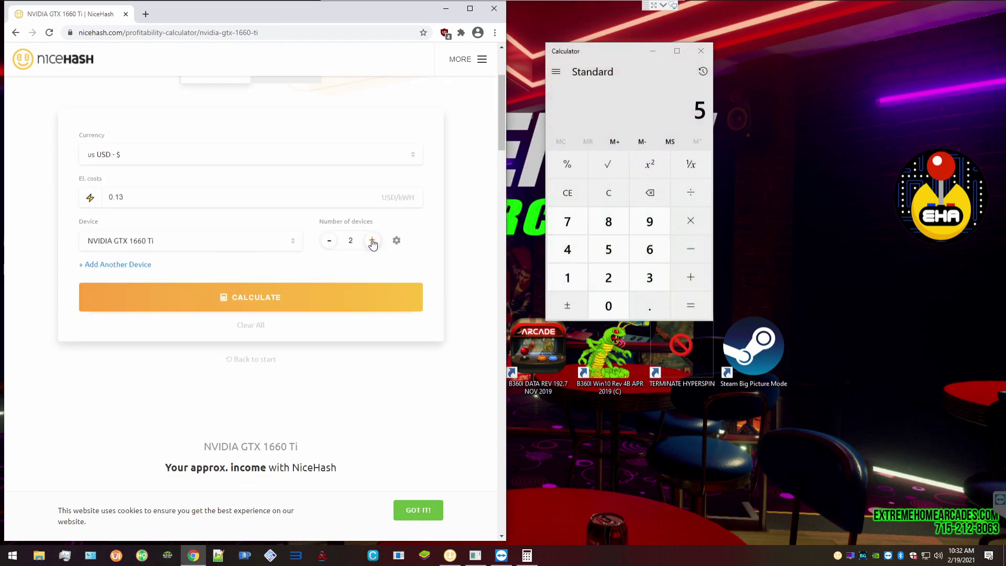
pyautogui.click(278, 306)
pyautogui.scroll(2, 323, 298)
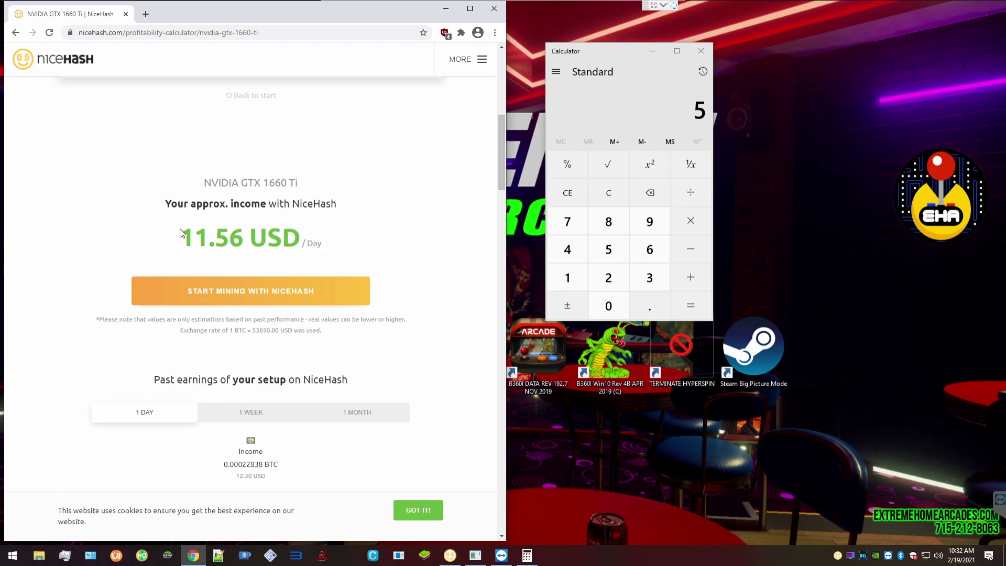
pyautogui.scroll(5, 182, 233)
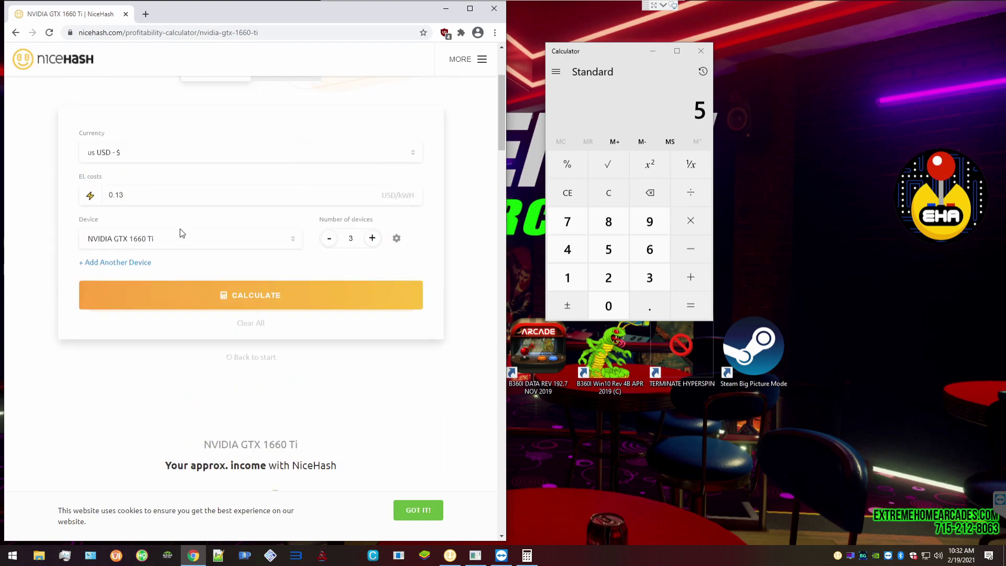
pyautogui.click(133, 200)
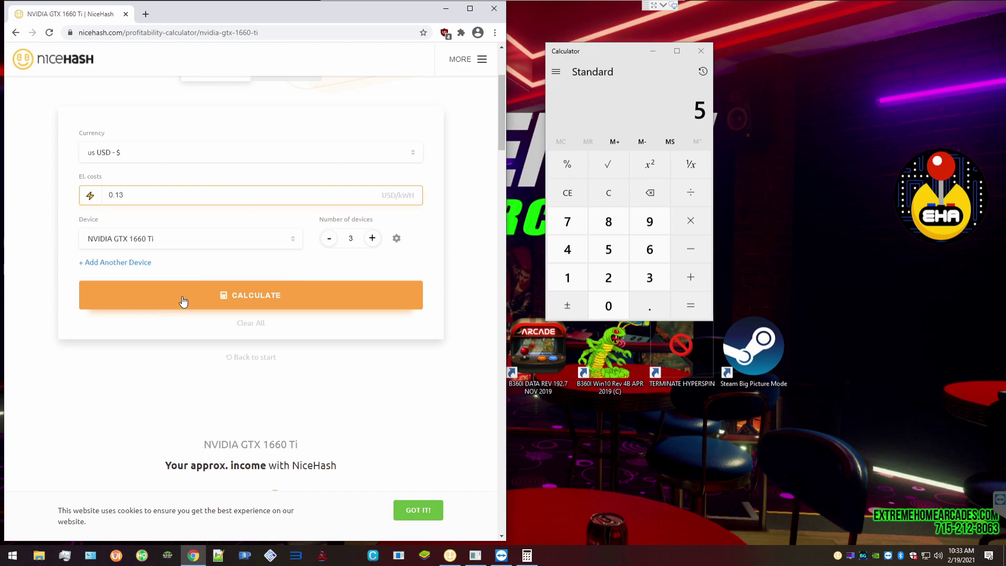
pyautogui.scroll(3, 195, 280)
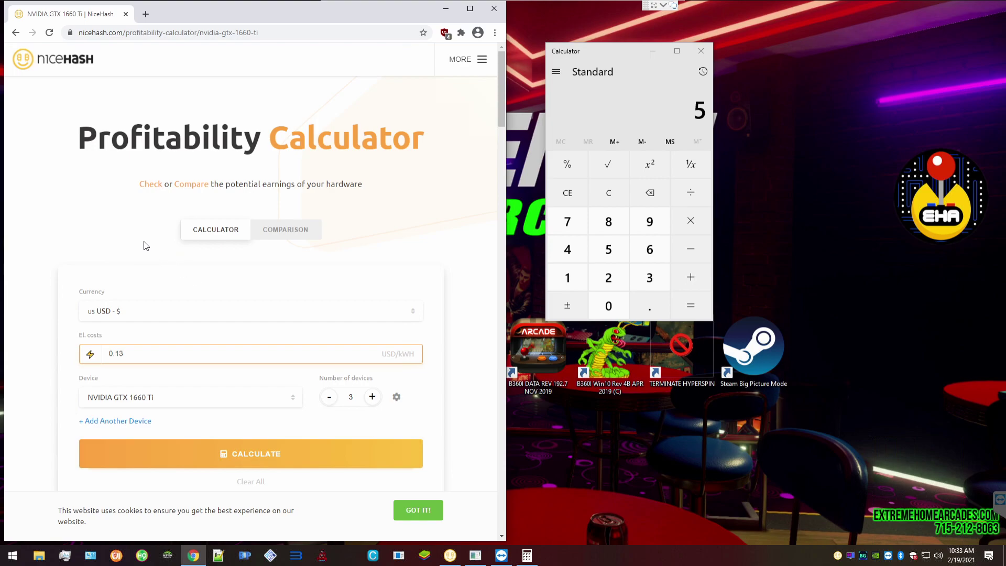
# - Open the NiceHash home page and look over its NiceHash Miner and NiceHash Exchange sections
pyautogui.click(89, 60)
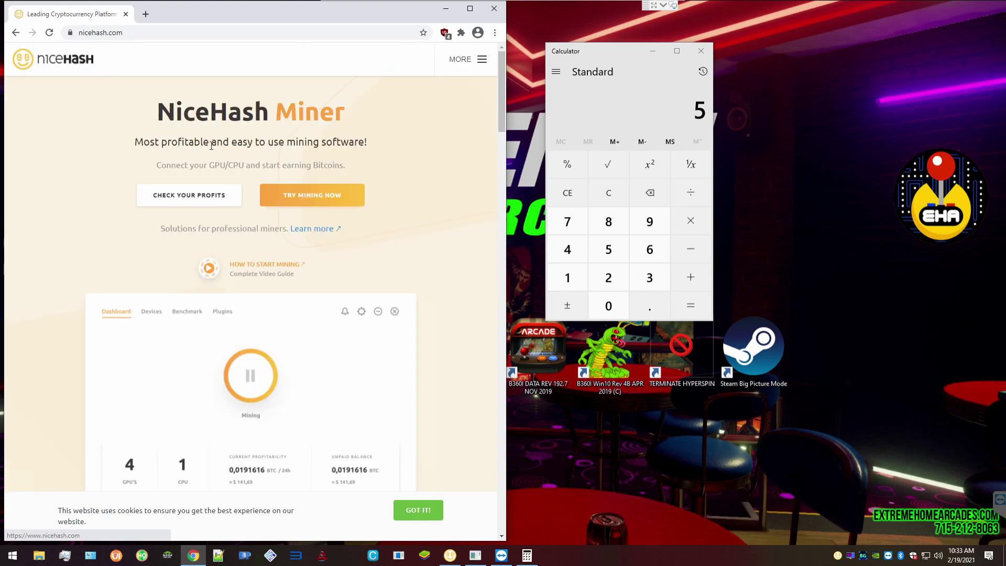
pyautogui.scroll(-4, 194, 214)
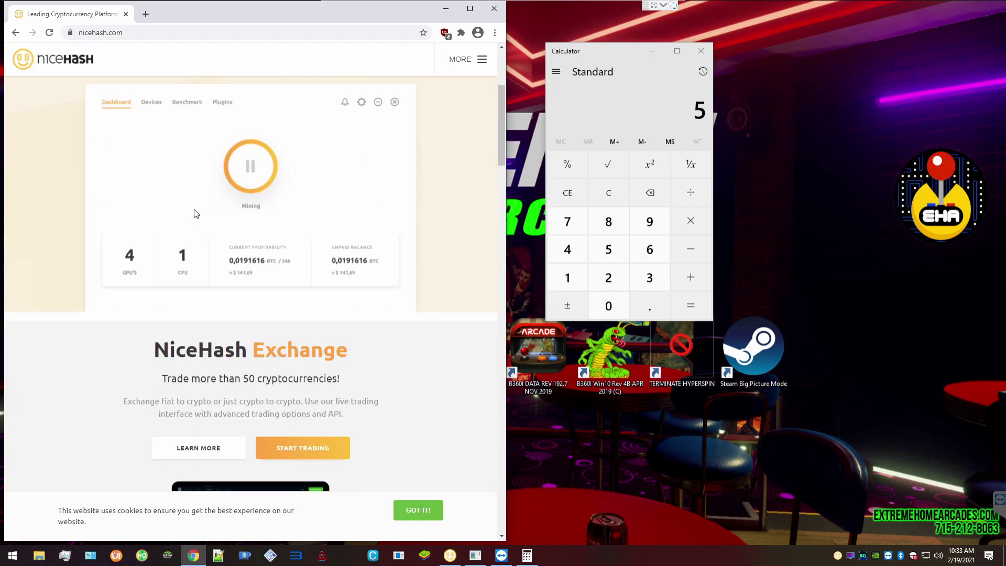
pyautogui.scroll(4, 184, 153)
# - Search Google for "nicehash download" and open NiceHash's Download Center at its application downloads
pyautogui.click(137, 33)
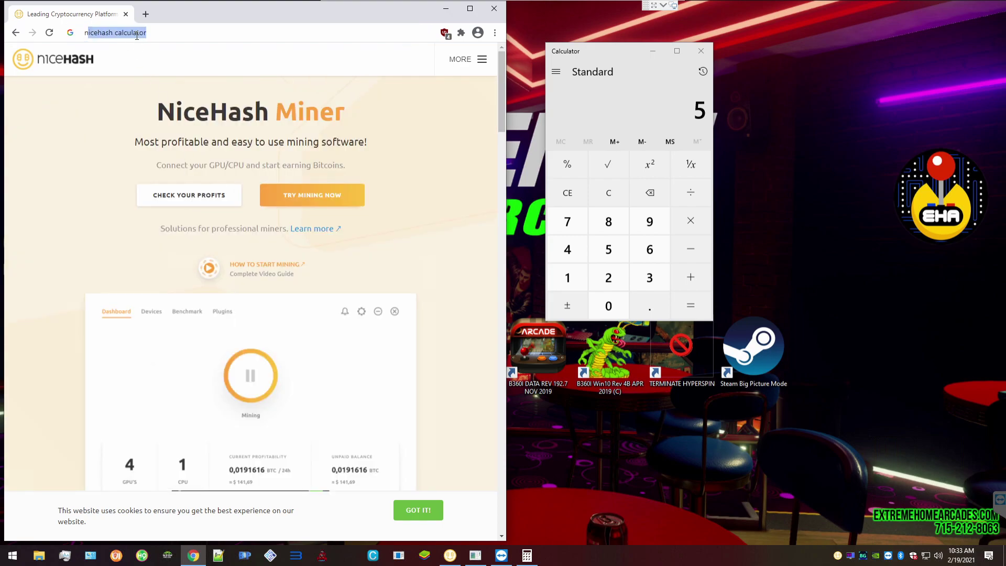
pyautogui.write('nicehash ')
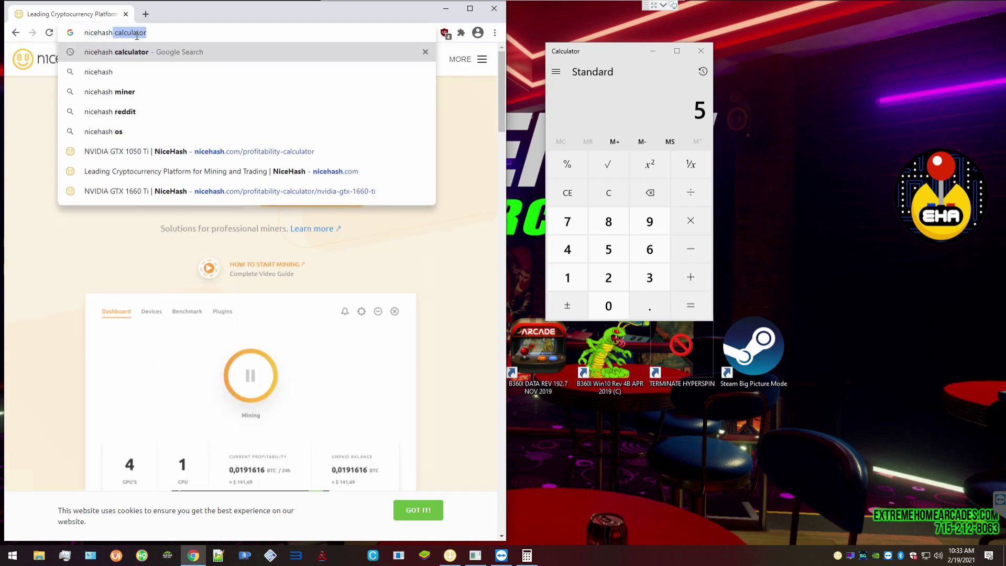
pyautogui.write('download')
pyautogui.press('Return')
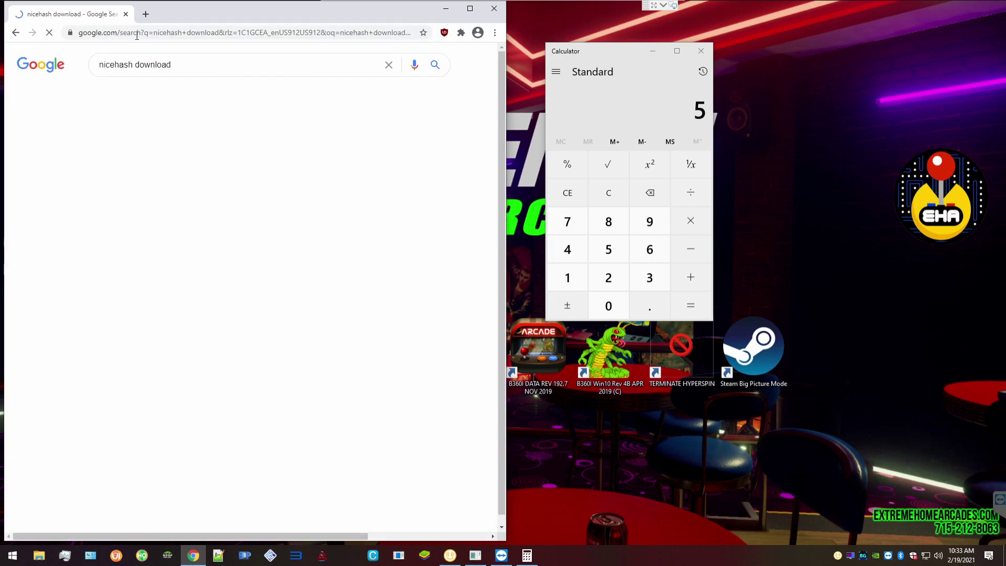
pyautogui.click(205, 154)
pyautogui.scroll(-3, 225, 178)
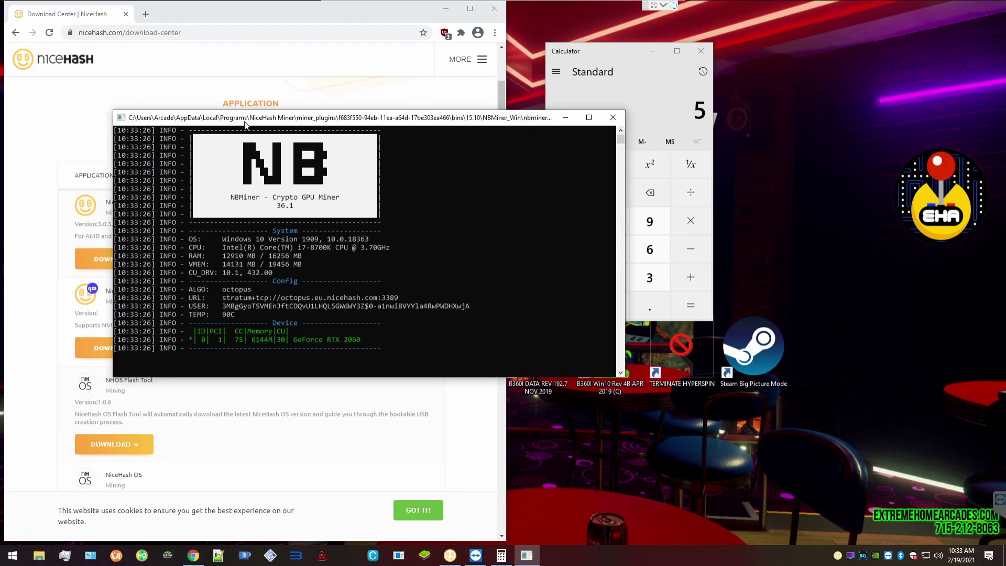
# - Move the NBMiner console window clear of the browser and bring up the NiceHash Miner dashboard beside it
pyautogui.moveTo(264, 120); pyautogui.dragTo(665, 95)
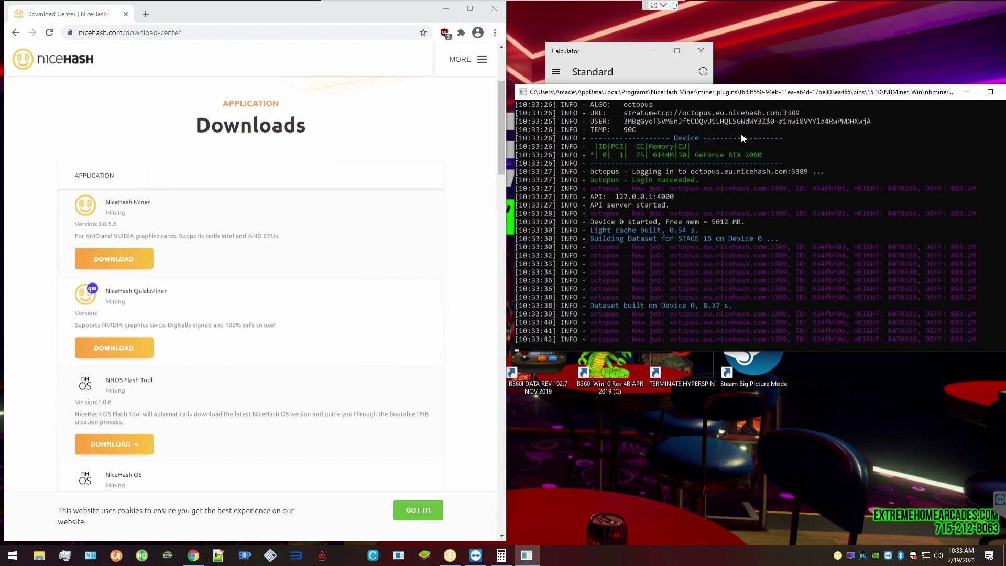
pyautogui.click(450, 555)
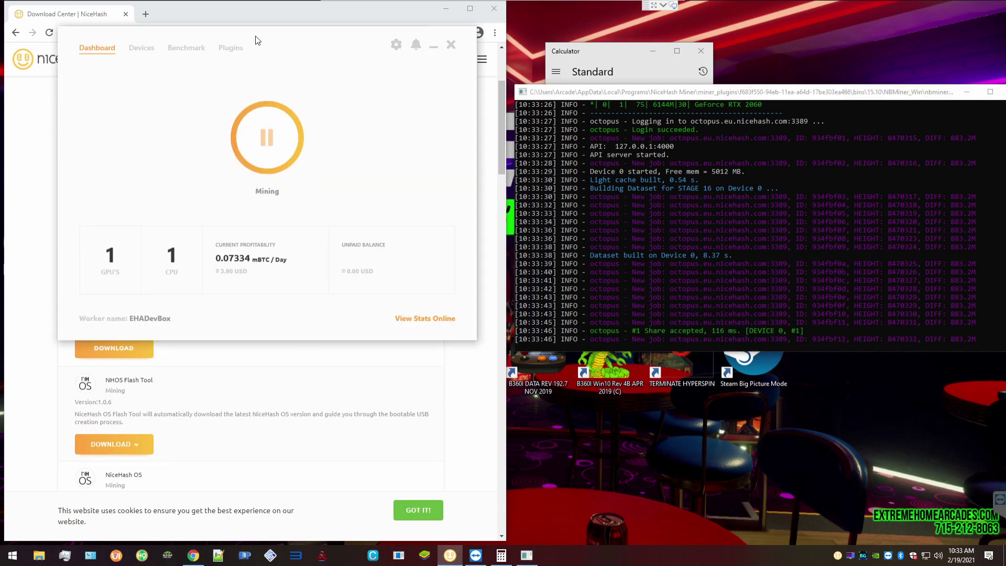
pyautogui.moveTo(257, 40); pyautogui.dragTo(268, 54)
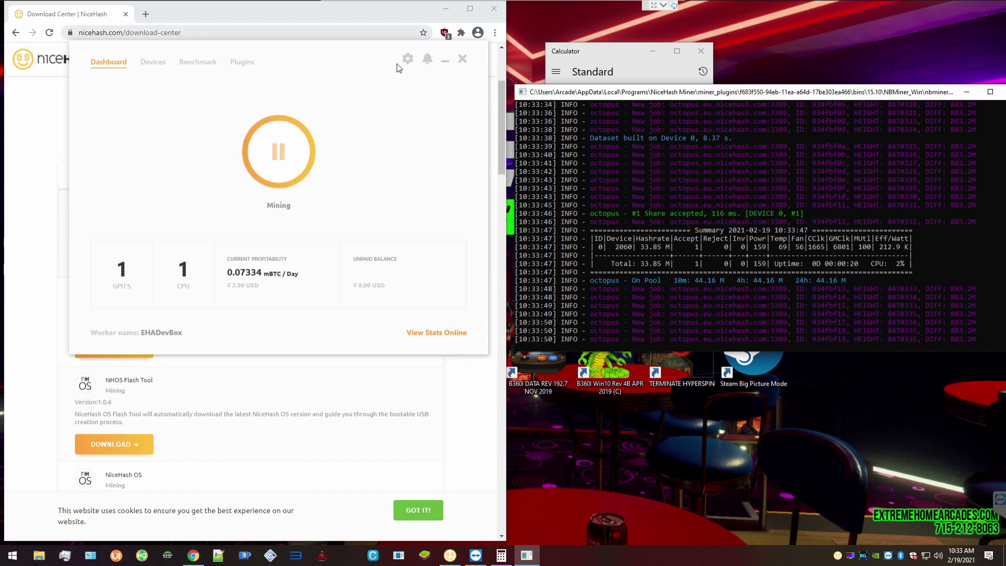
pyautogui.moveTo(285, 49); pyautogui.dragTo(311, 51)
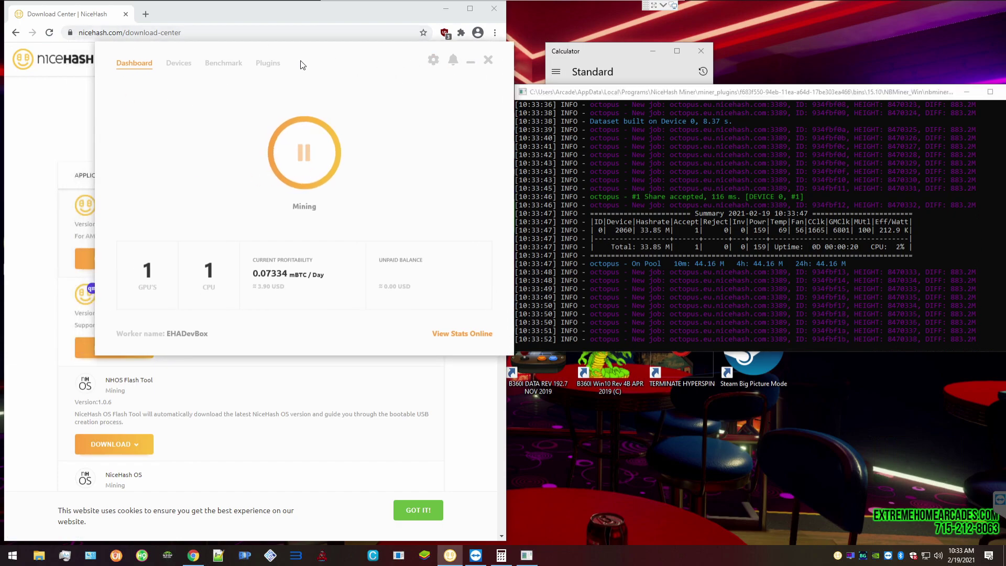
# - Examine each mining device's status and profitability in NiceHash Miner, and open the benchmark overview for the CPU and GPU
pyautogui.click(177, 63)
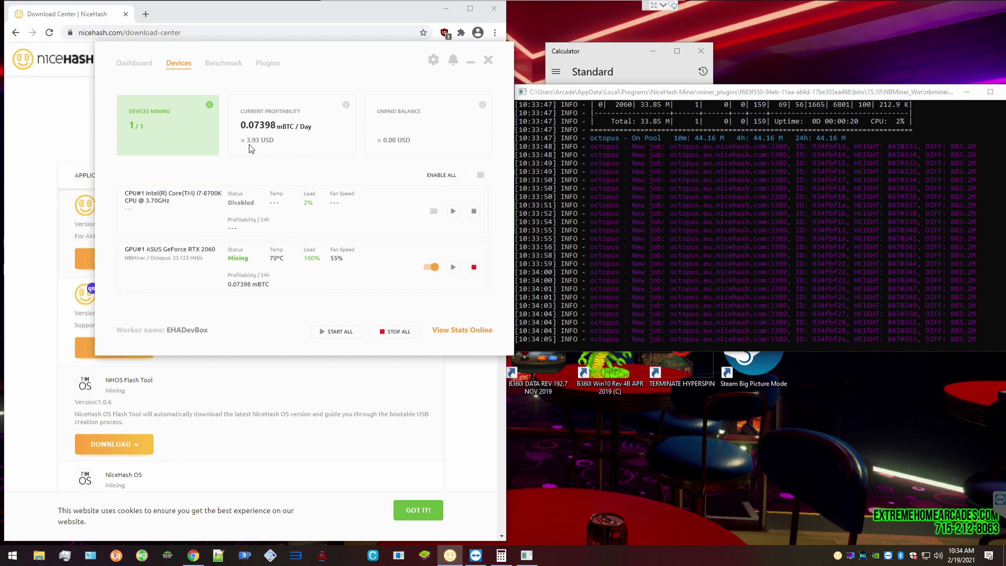
pyautogui.moveTo(252, 148)
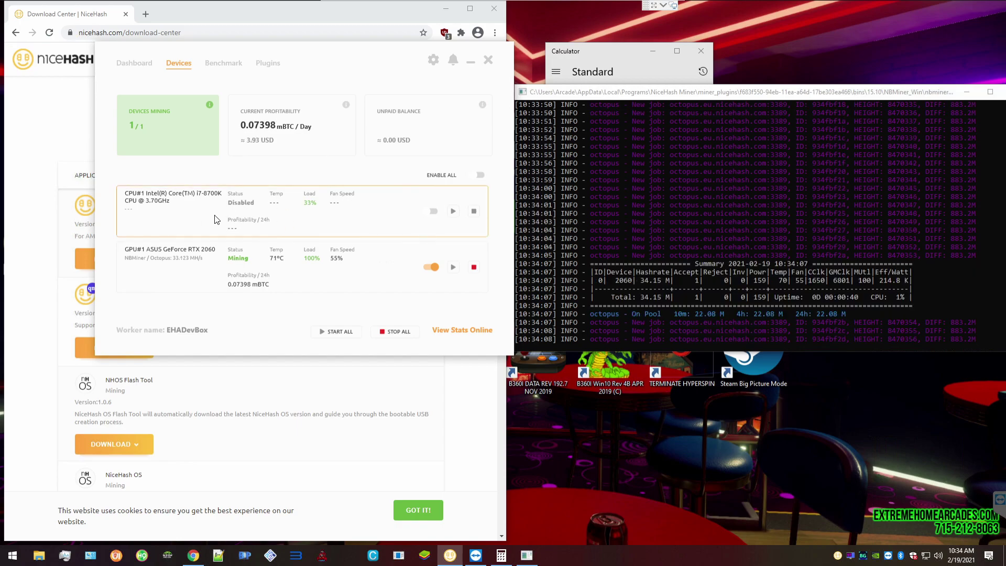
pyautogui.click(229, 64)
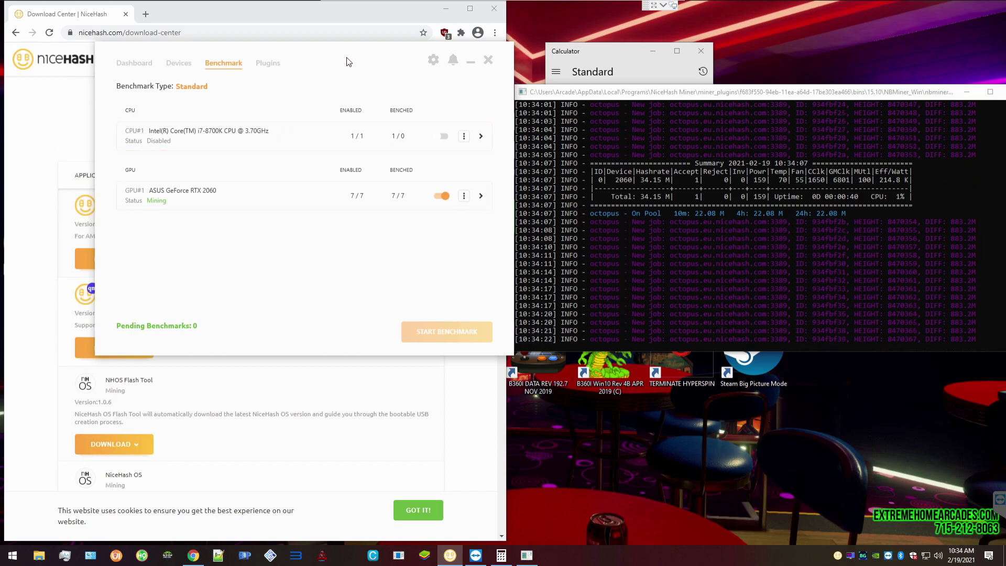
# - Look through the full list of miner plugins in NiceHash Miner and return to the dashboard
pyautogui.click(273, 63)
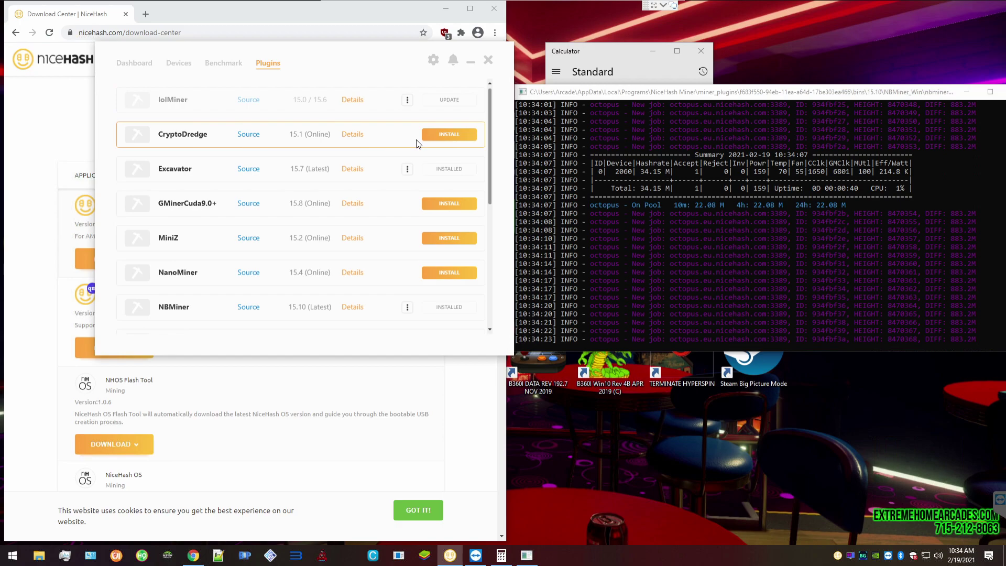
pyautogui.scroll(-3, 418, 139)
pyautogui.scroll(-2, 419, 137)
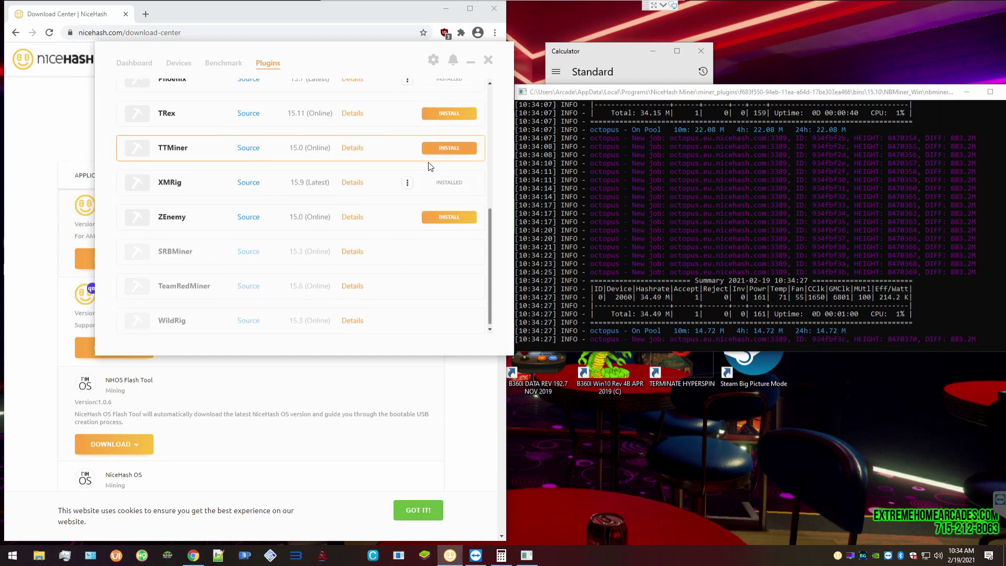
pyautogui.scroll(3, 361, 188)
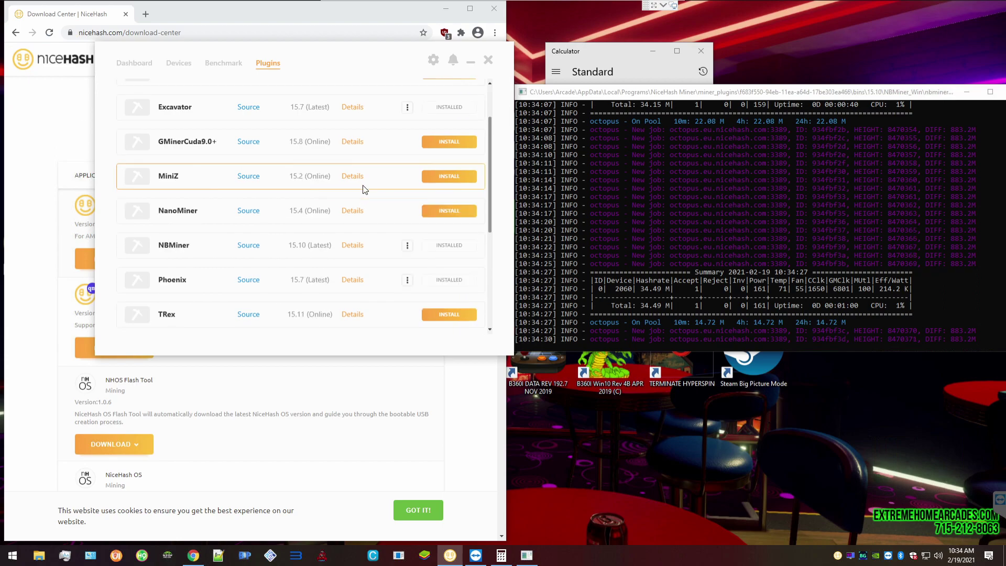
pyautogui.scroll(1, 414, 178)
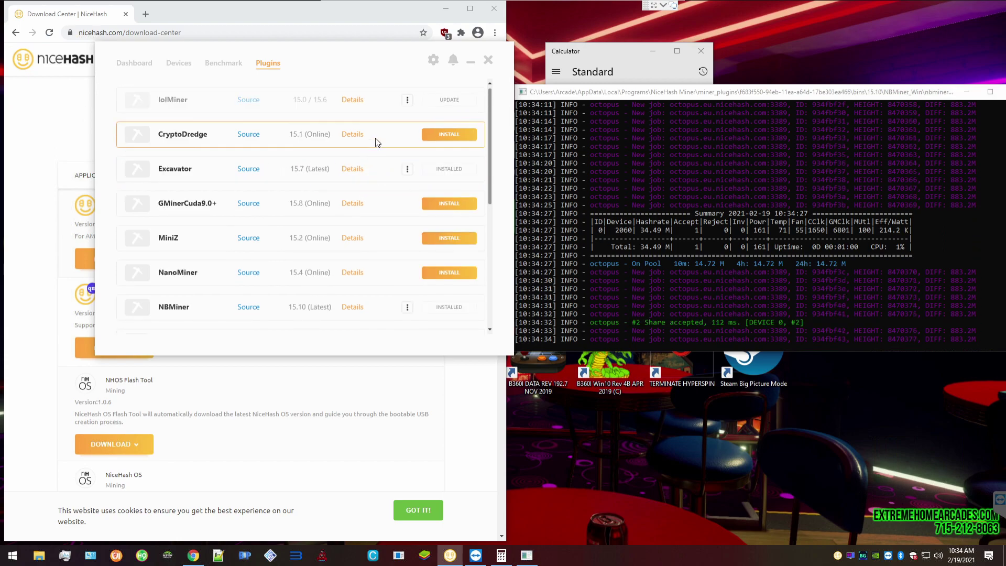
pyautogui.click(138, 63)
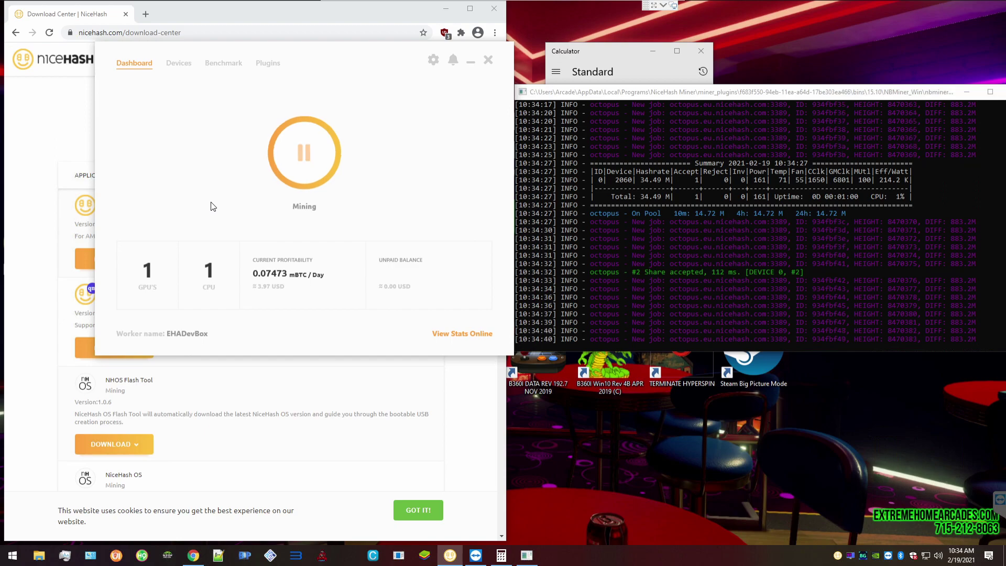
# - Clear the desktop by minimizing the Download Center browser, NiceHash Miner, the NBMiner console and Calculator
pyautogui.click(89, 155)
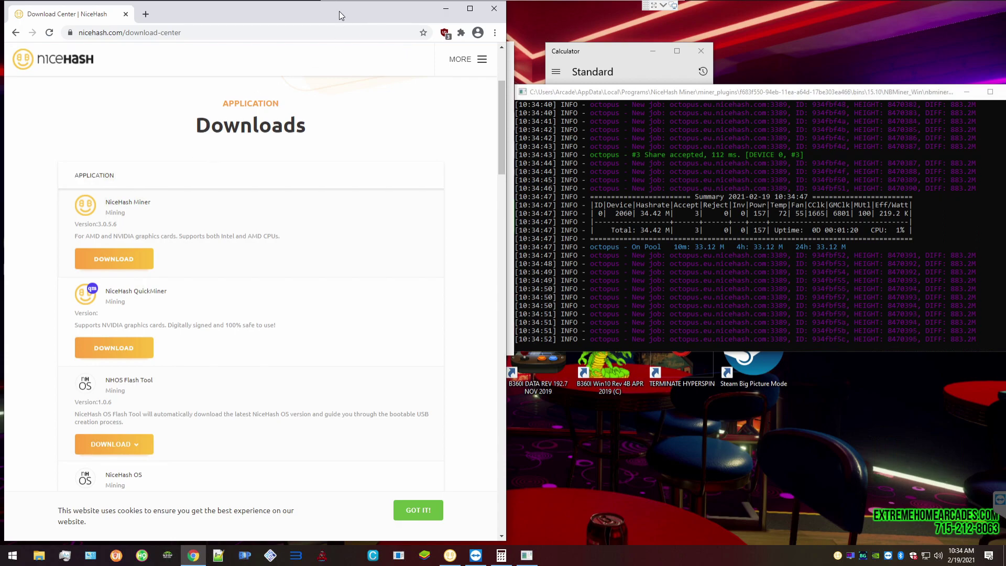
pyautogui.click(445, 9)
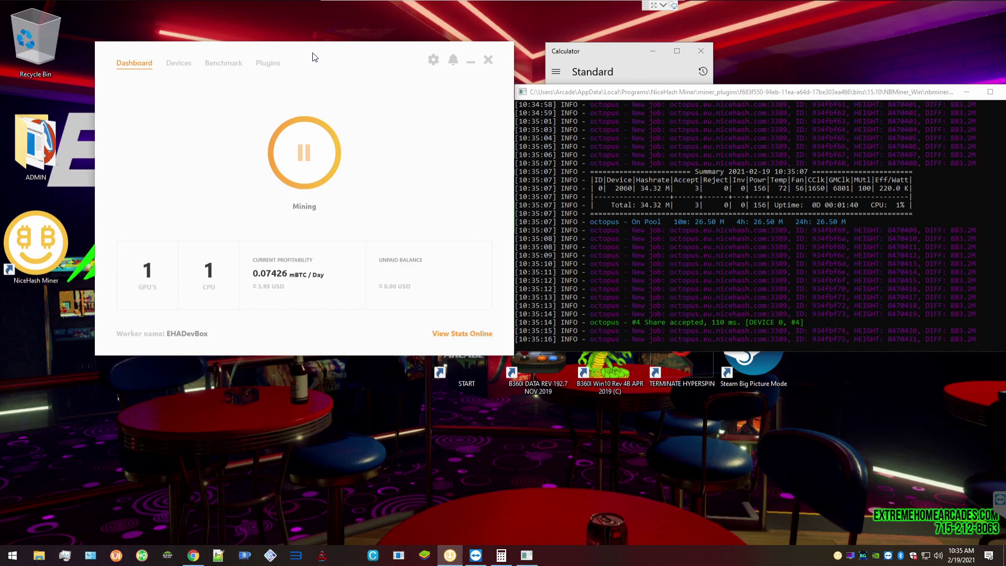
pyautogui.moveTo(312, 56); pyautogui.dragTo(285, 48)
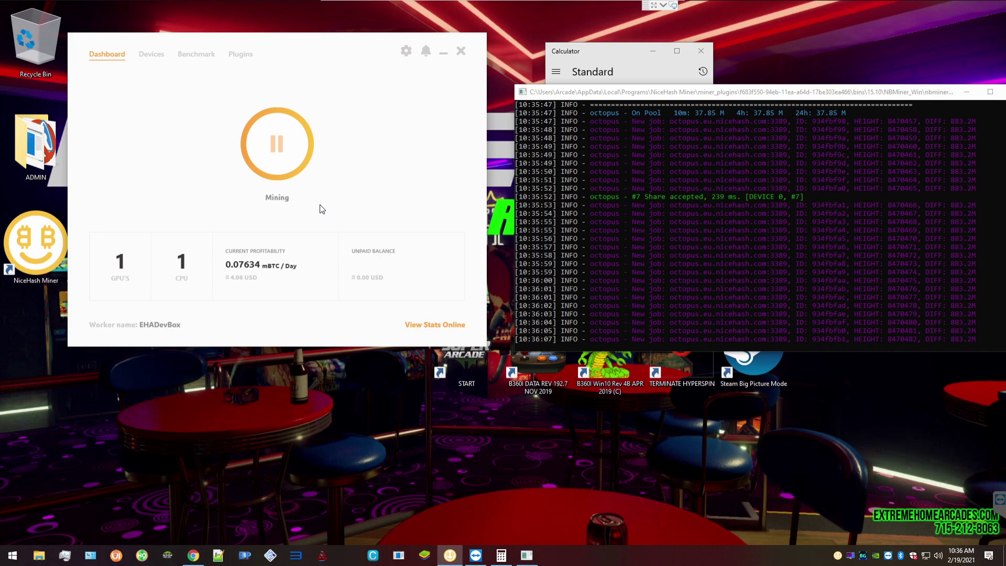
pyautogui.click(444, 54)
pyautogui.moveTo(634, 93); pyautogui.dragTo(464, 97)
pyautogui.click(779, 87)
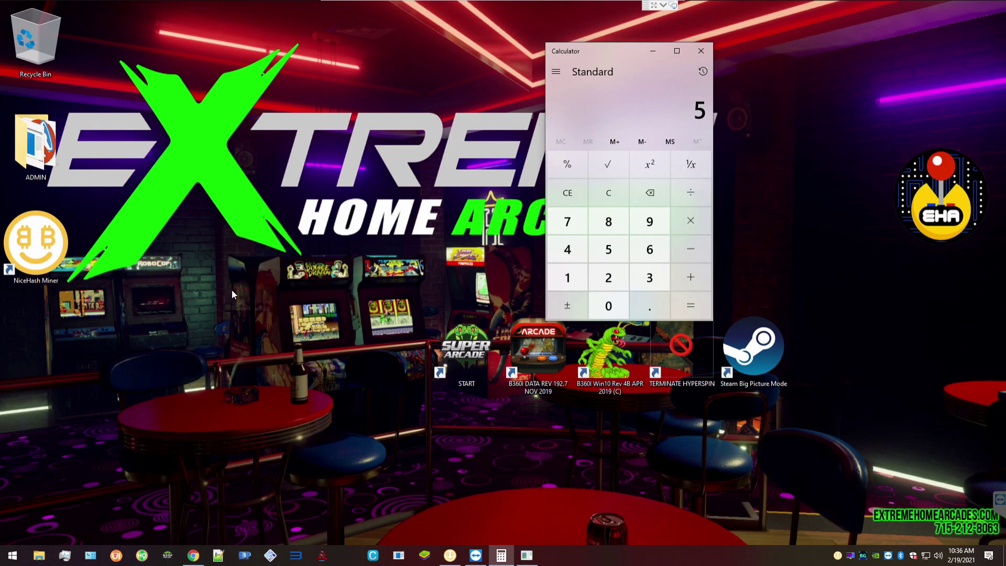
pyautogui.click(653, 51)
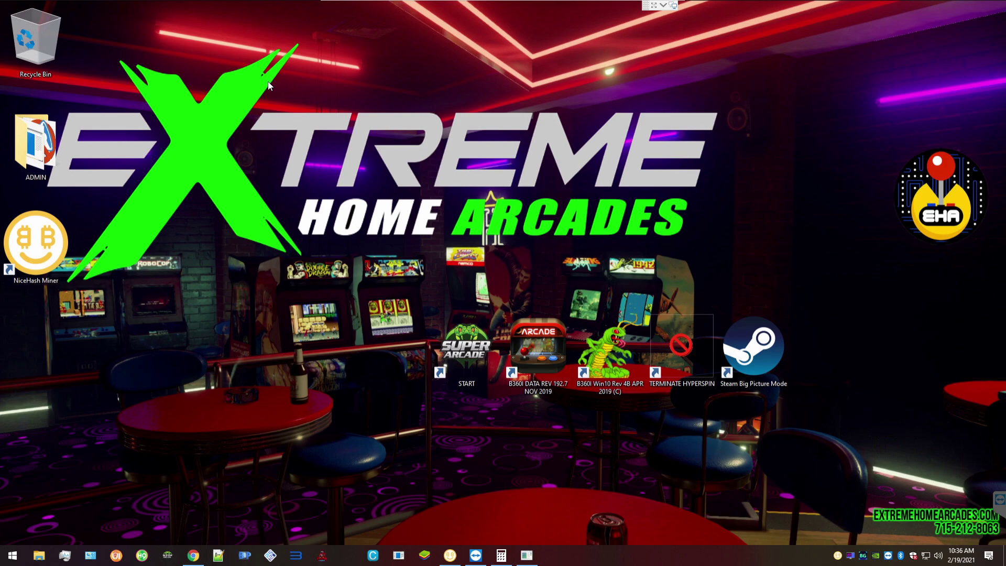
# - Restore the NiceHash Miner dashboard over the desktop, reposition its window and check the current profitability estimate
pyautogui.click(450, 554)
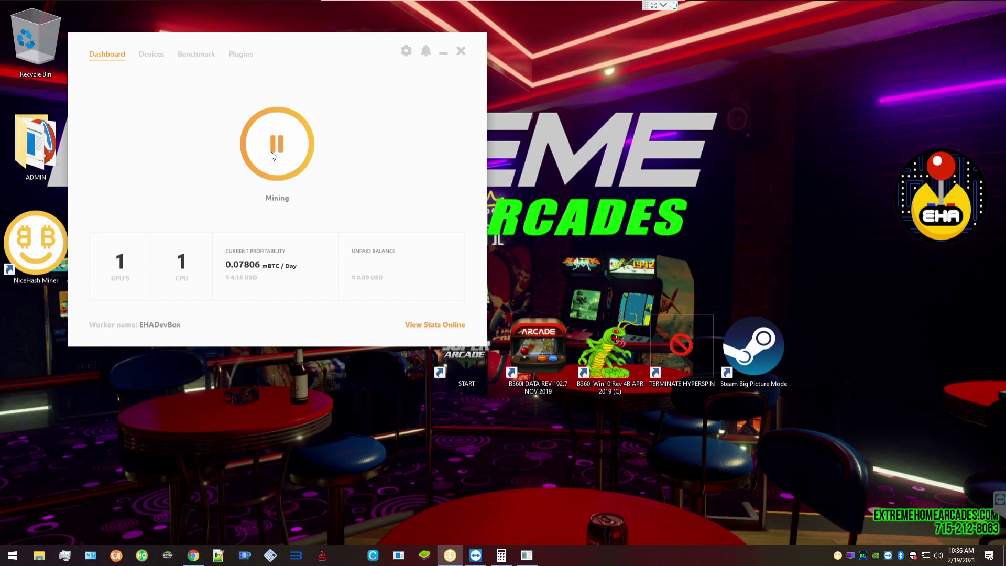
pyautogui.moveTo(293, 42); pyautogui.dragTo(346, 40)
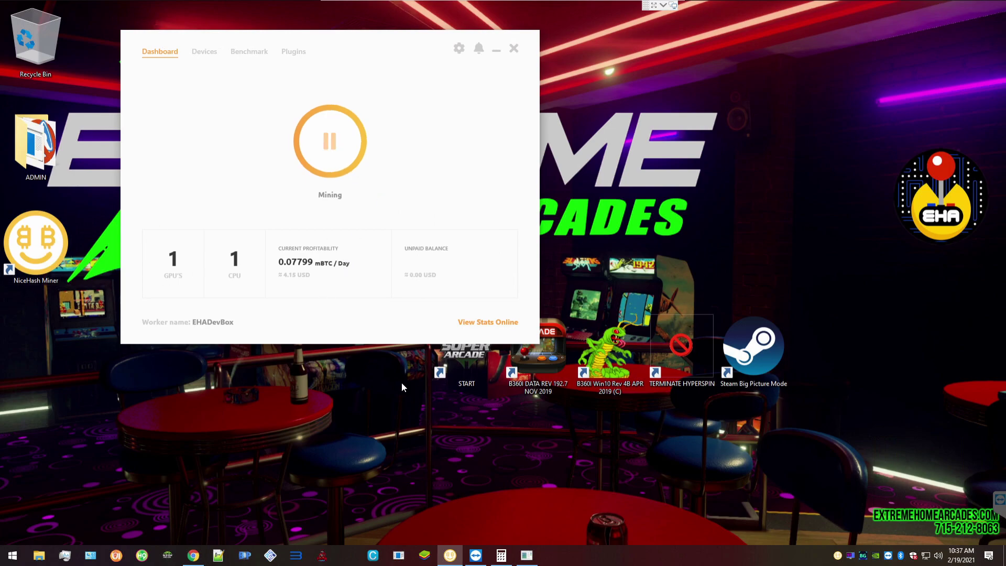
pyautogui.moveTo(330, 46); pyautogui.dragTo(297, 47)
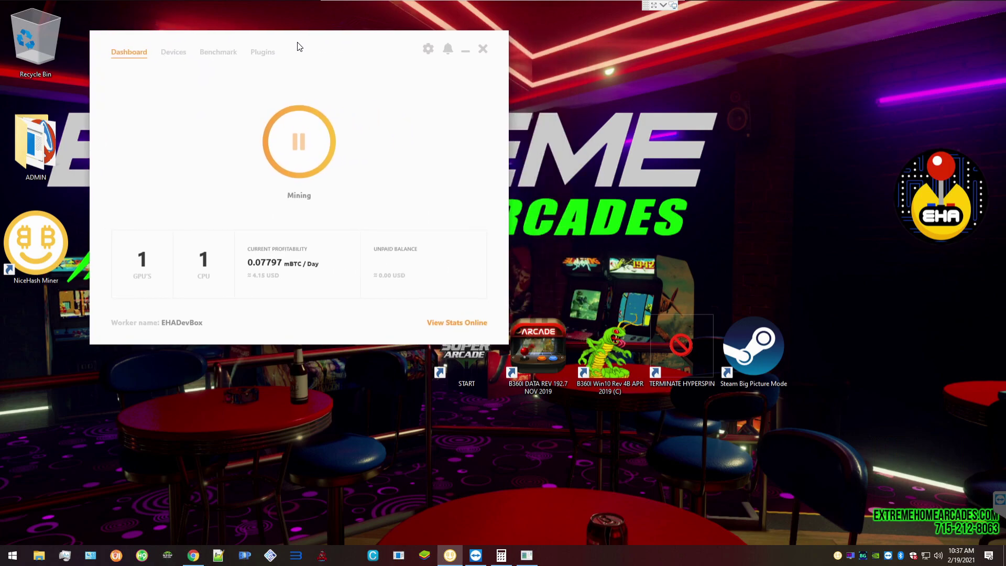
pyautogui.moveTo(318, 41); pyautogui.dragTo(346, 44)
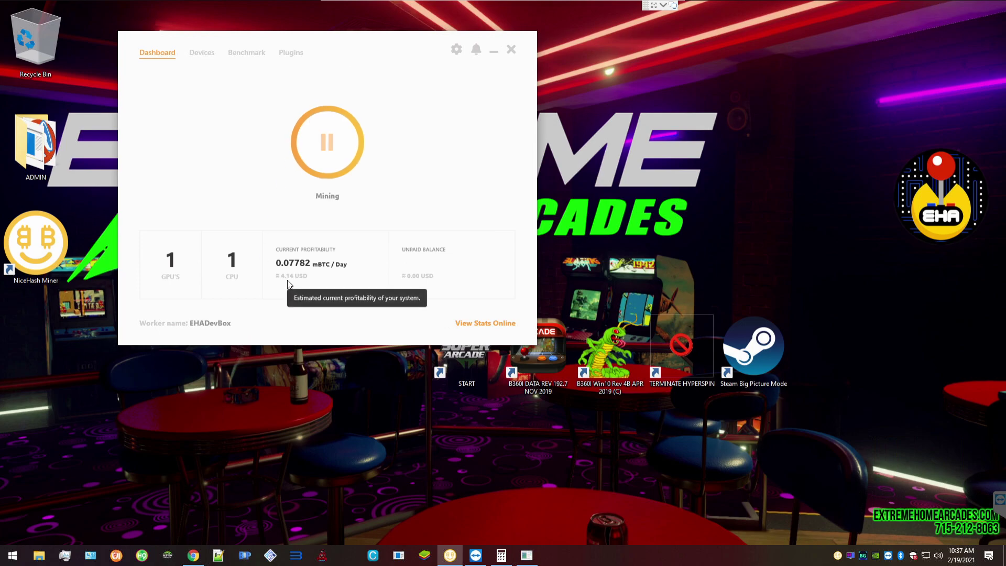
pyautogui.moveTo(292, 282)
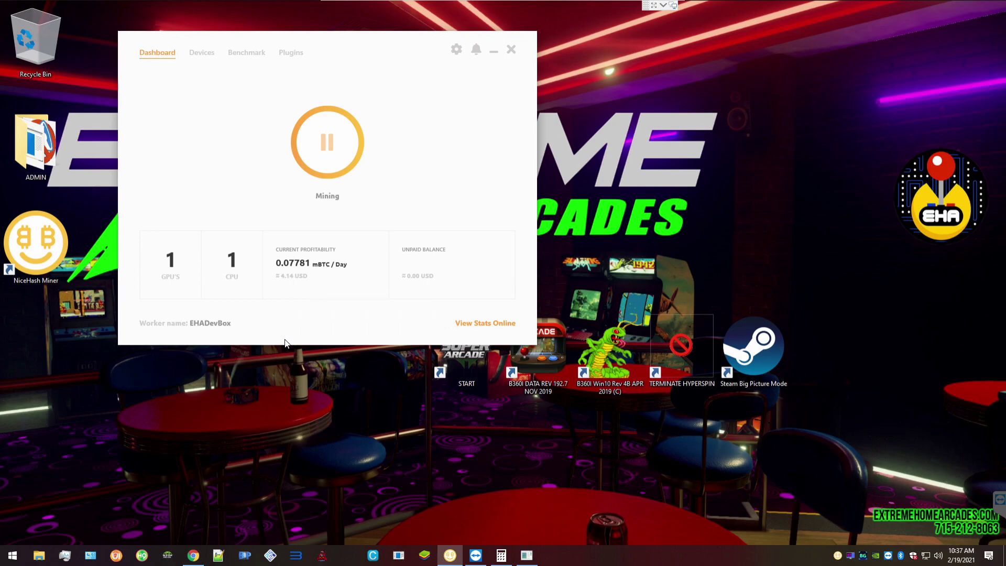